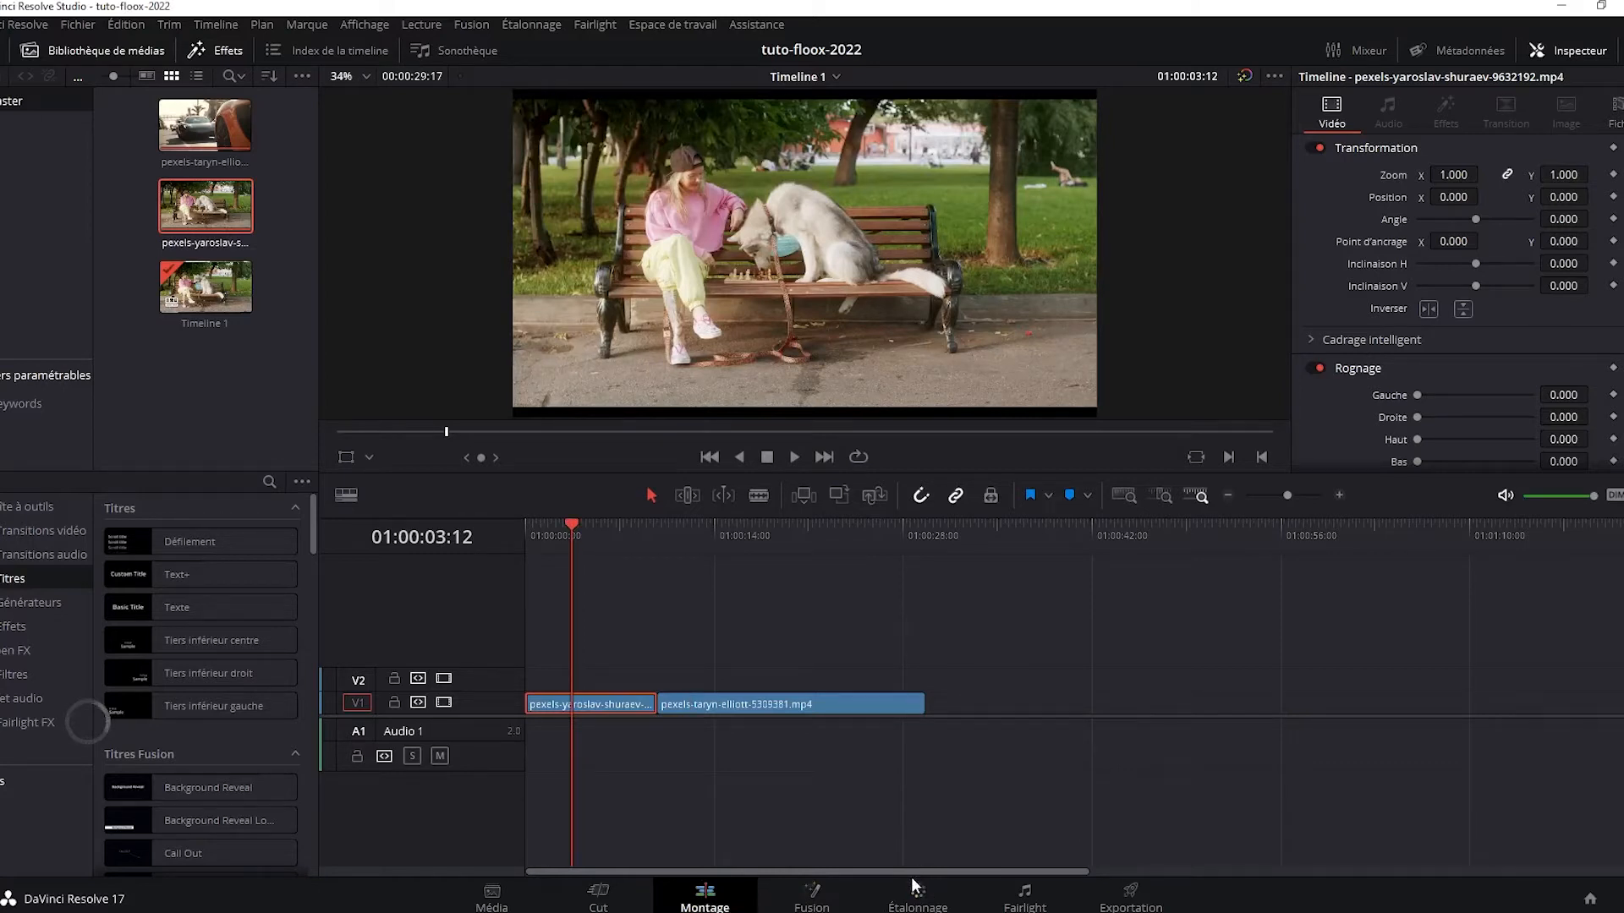
Open the Color (Étalonnage) page and add a serial node after node 01, placed slightly apart from it.
left_click(917, 904)
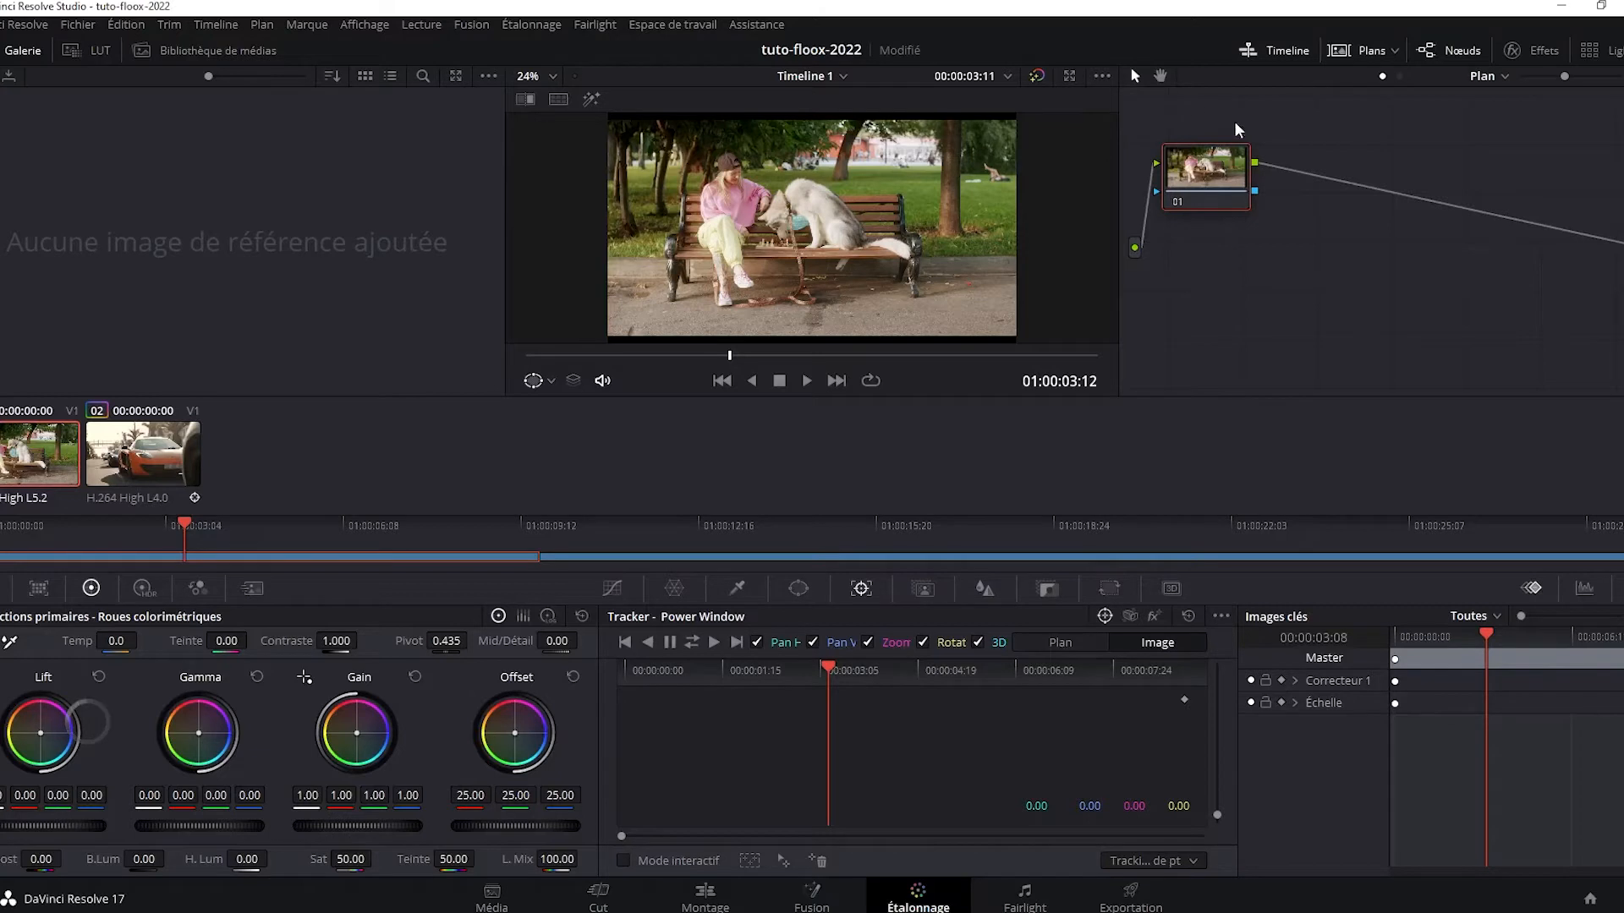
mouse_move(1198, 187)
left_mouse_down()
mouse_move(1222, 244)
mouse_move(1197, 207)
mouse_move(1214, 193)
left_mouse_up()
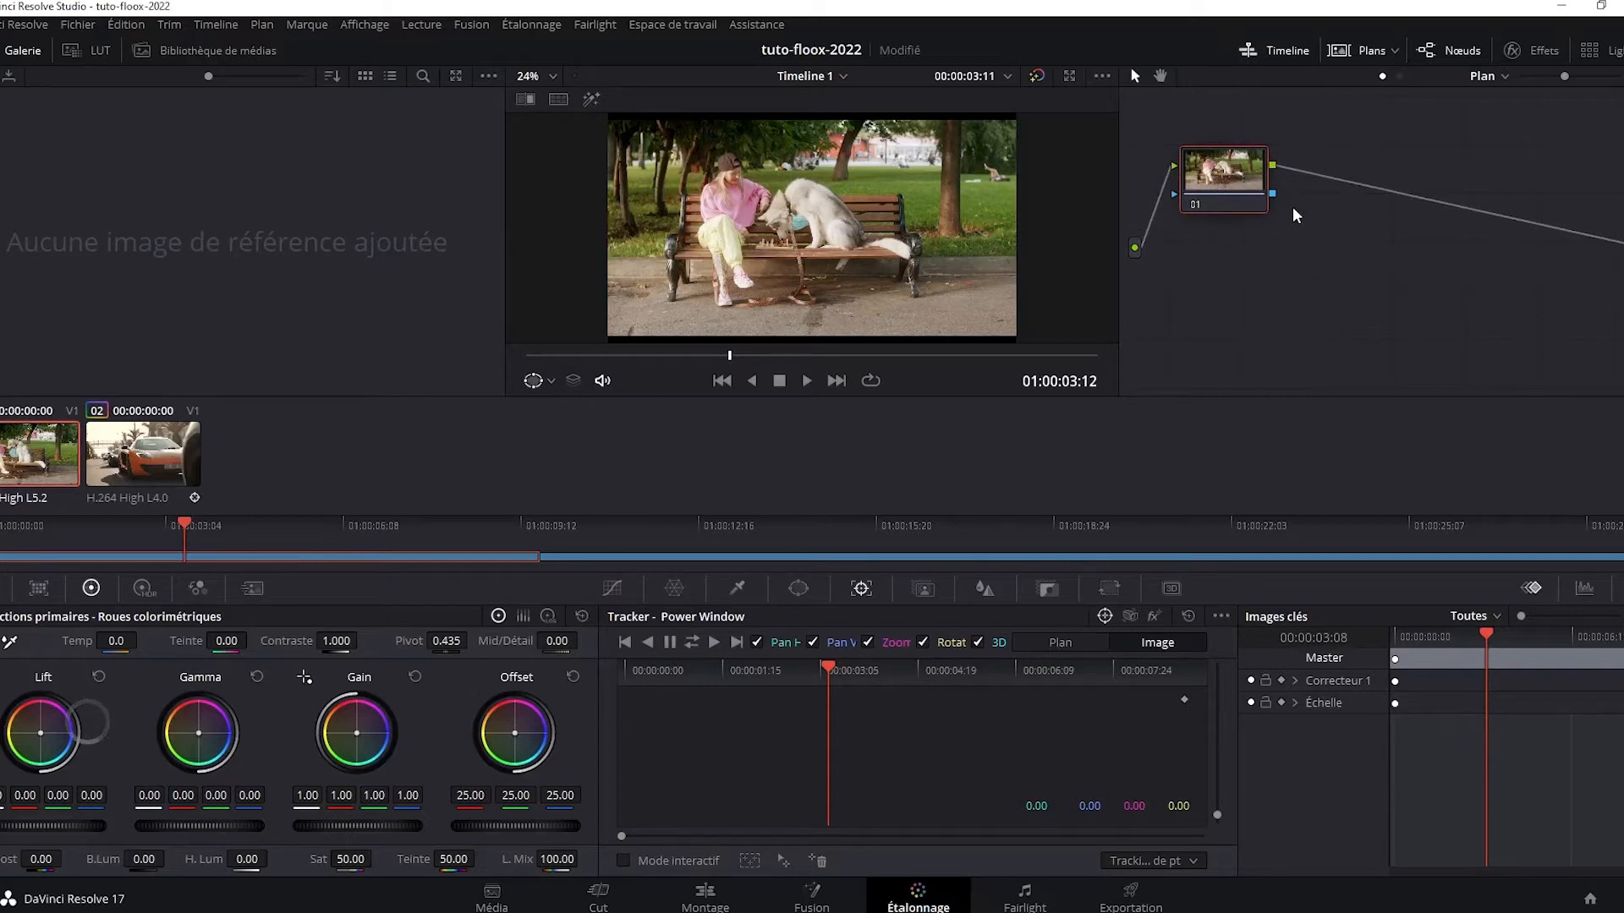
key("alt+s")
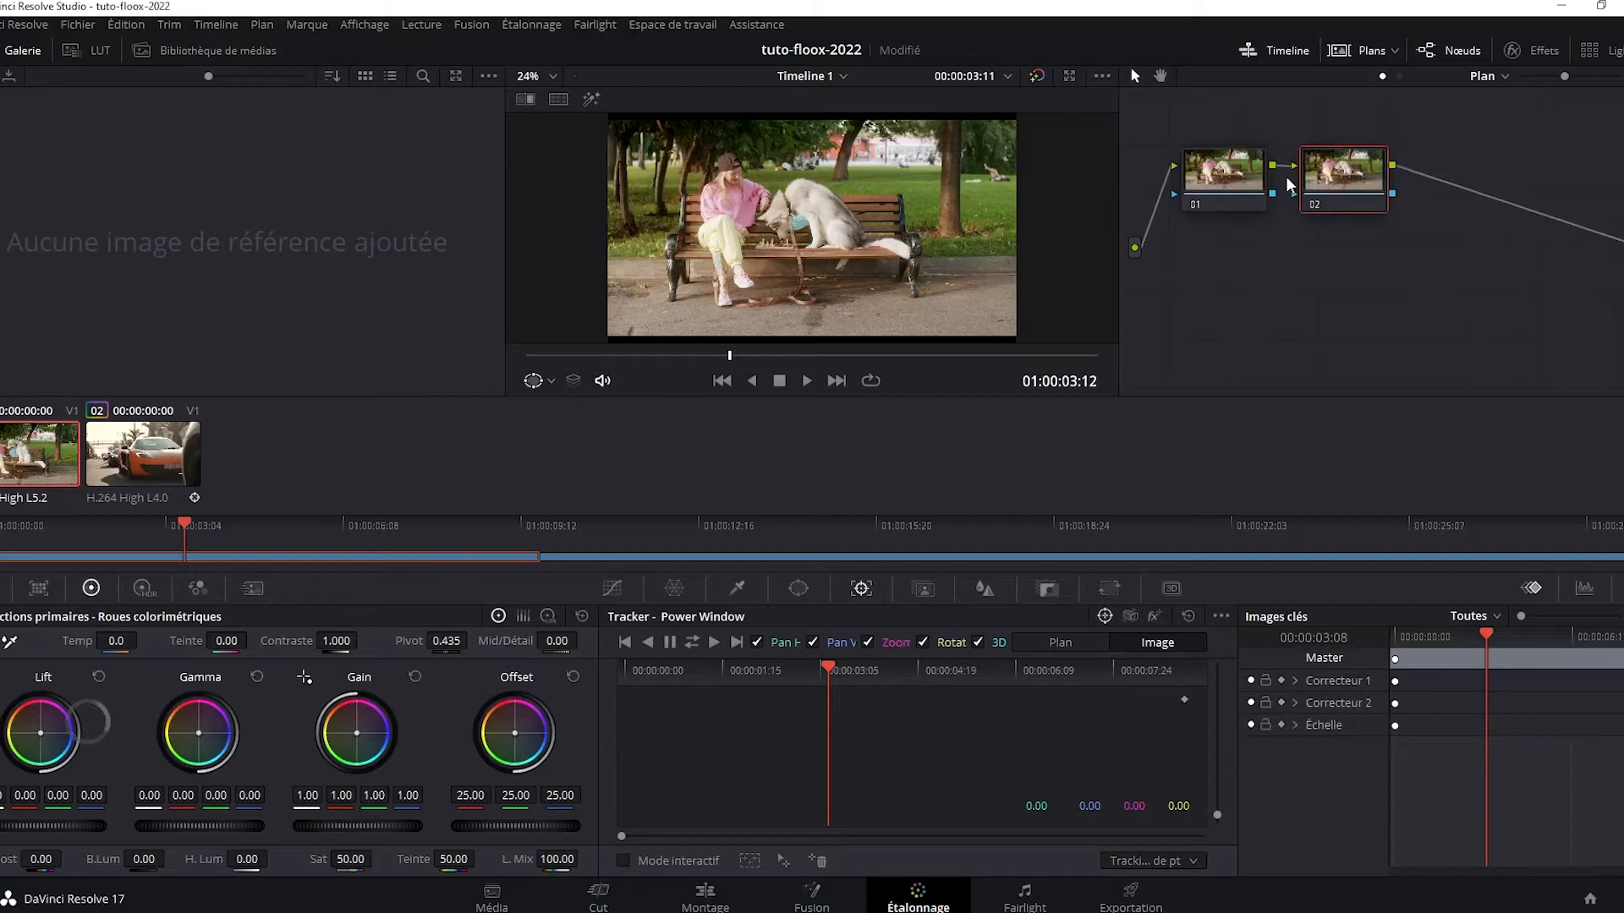
mouse_move(1364, 190)
left_mouse_down()
mouse_move(1353, 148)
mouse_move(1382, 162)
mouse_move(1332, 180)
mouse_move(1364, 162)
left_mouse_up()
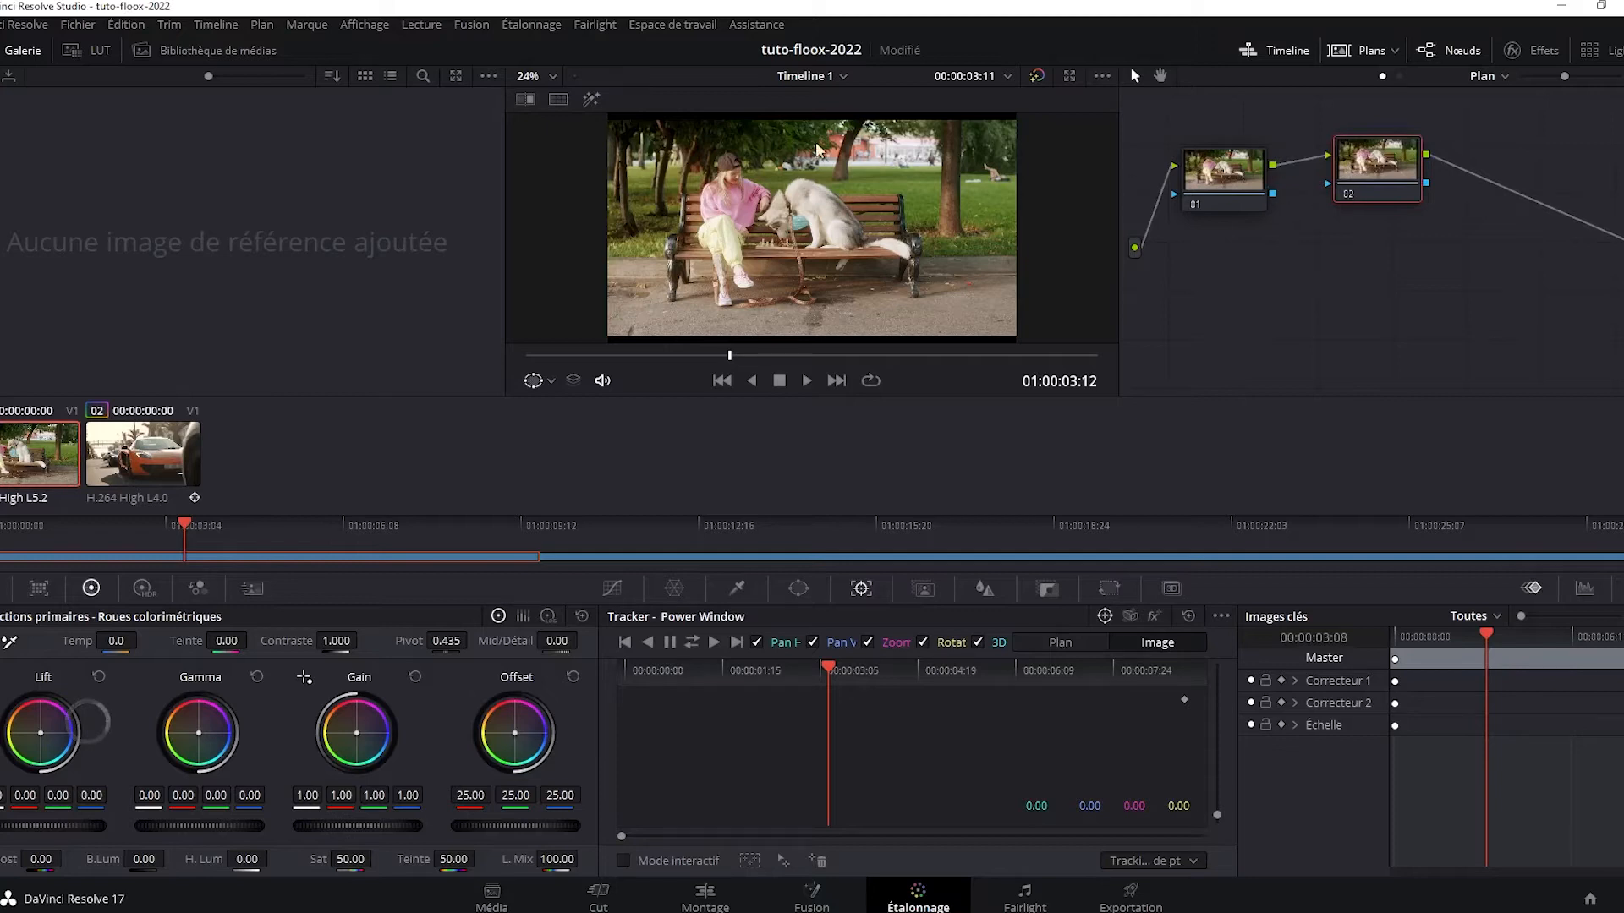
left_click_drag(1374, 176, 1361, 213)
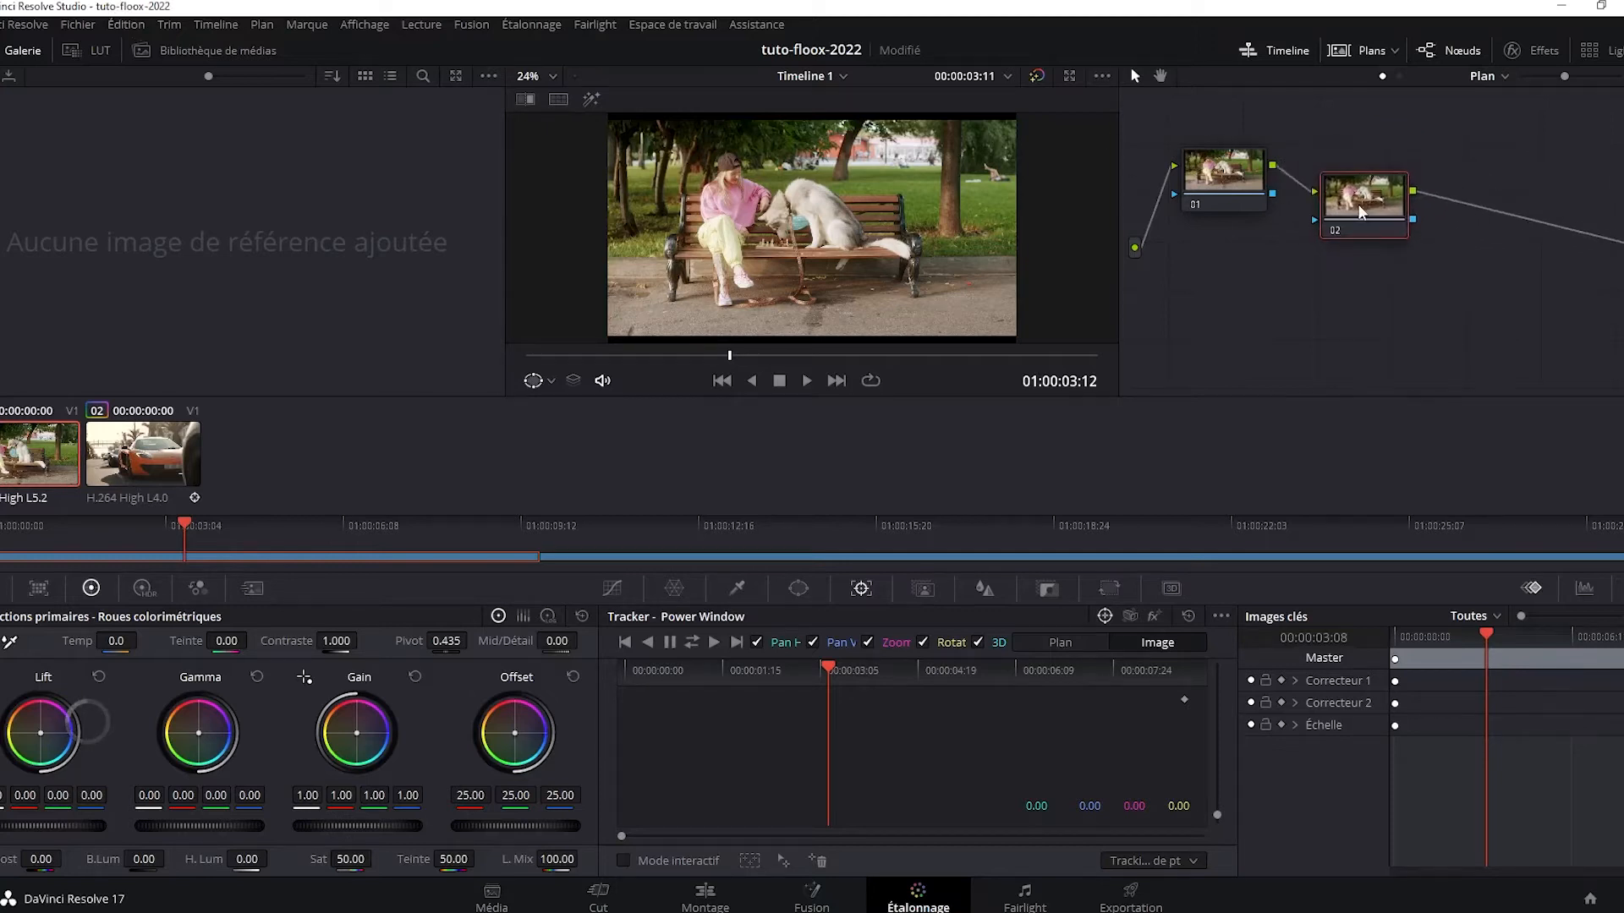
Label node 02 "flouter".
right_click(1360, 211)
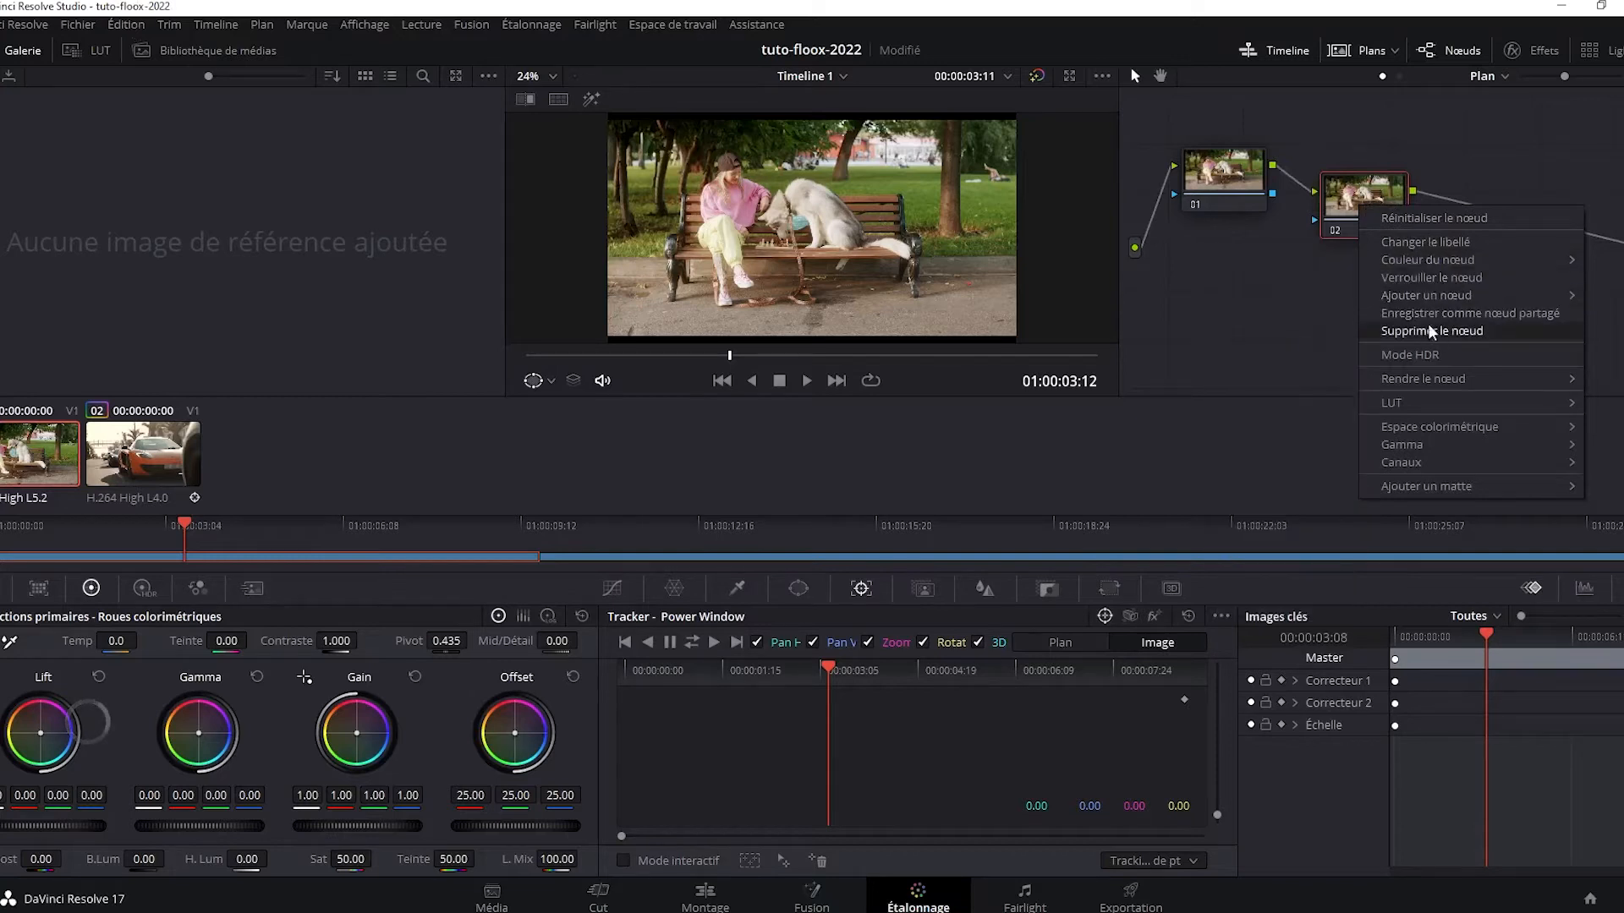
left_click(1454, 245)
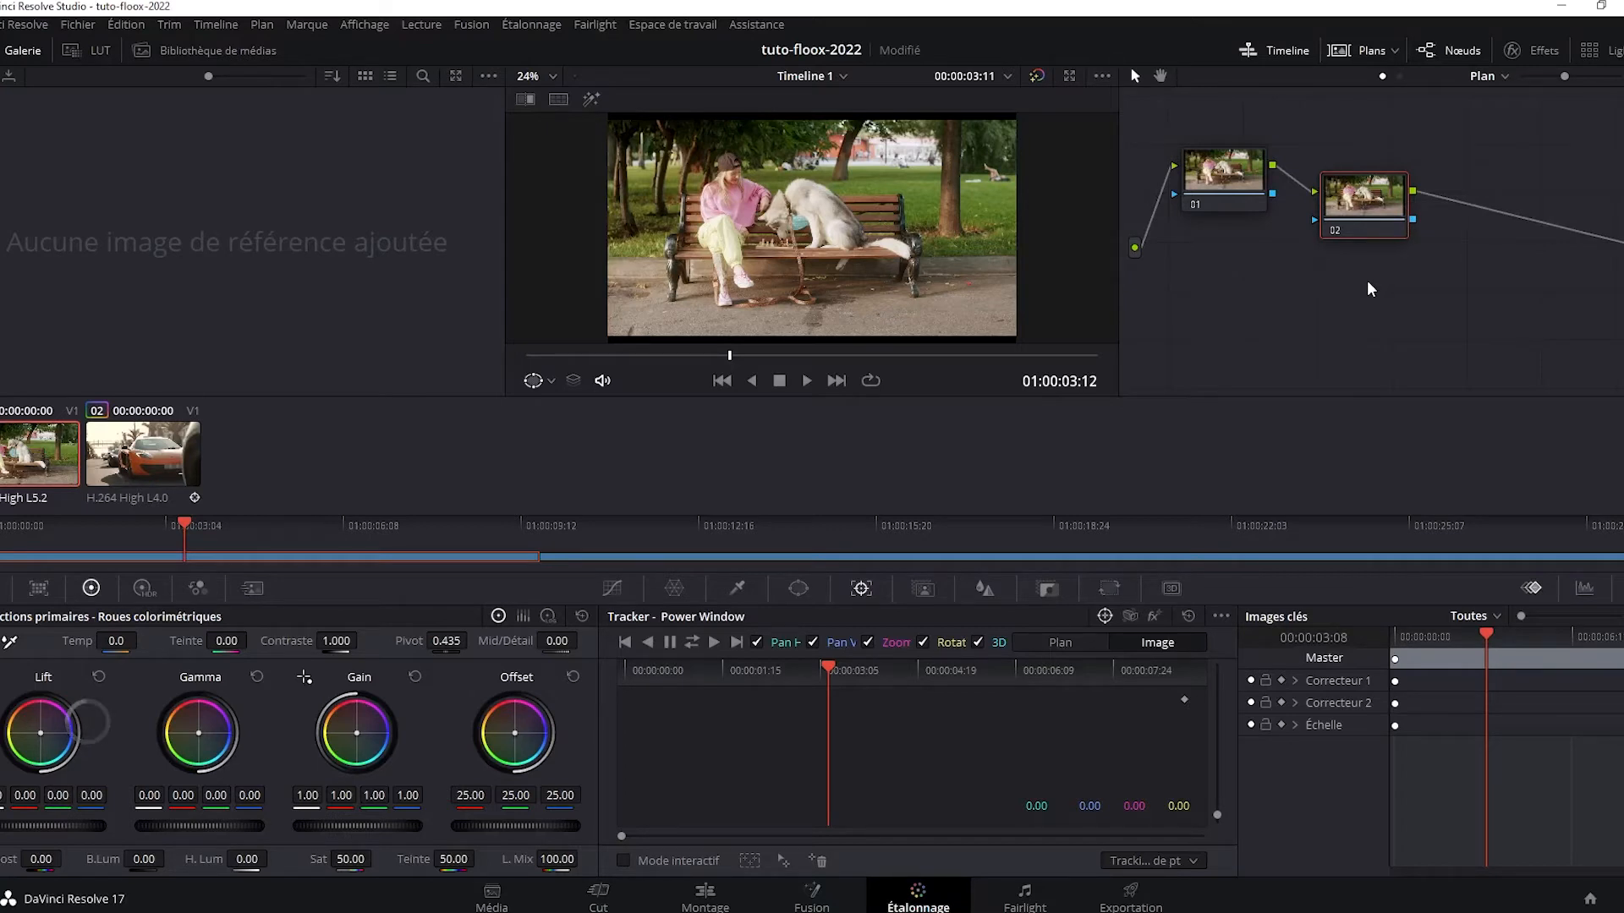
type("flouter")
key("Return")
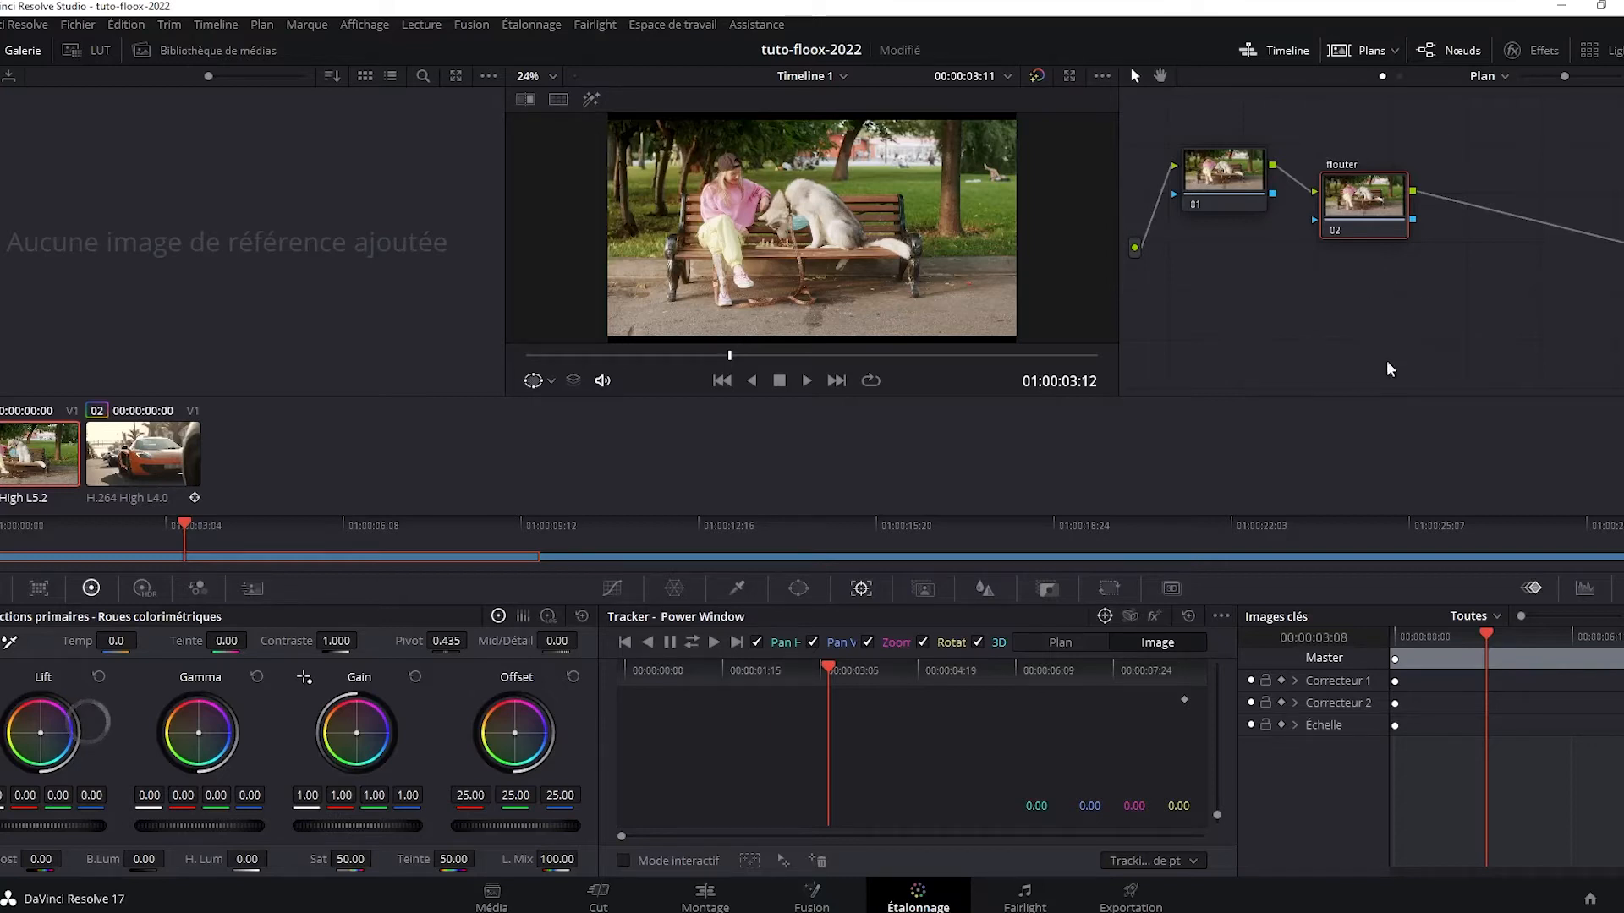
Rearrange the two nodes in the graph so that flouter sits after and slightly above node 01.
left_click_drag(1372, 209, 1409, 183)
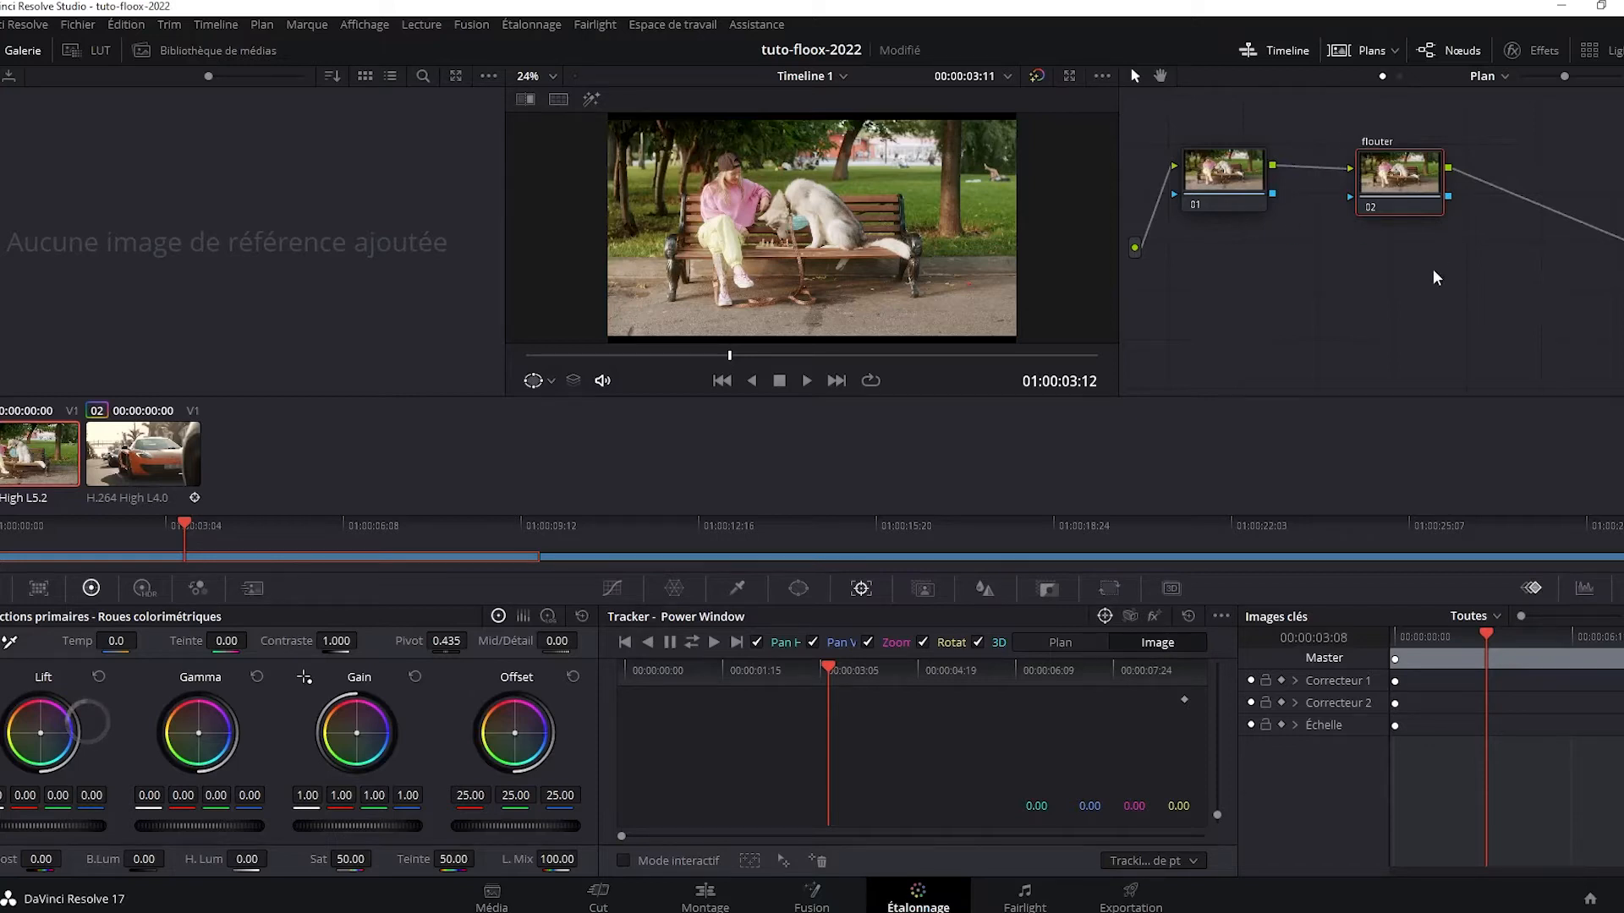
mouse_move(1244, 180)
left_mouse_down()
mouse_move(1268, 200)
mouse_move(1254, 179)
left_mouse_up()
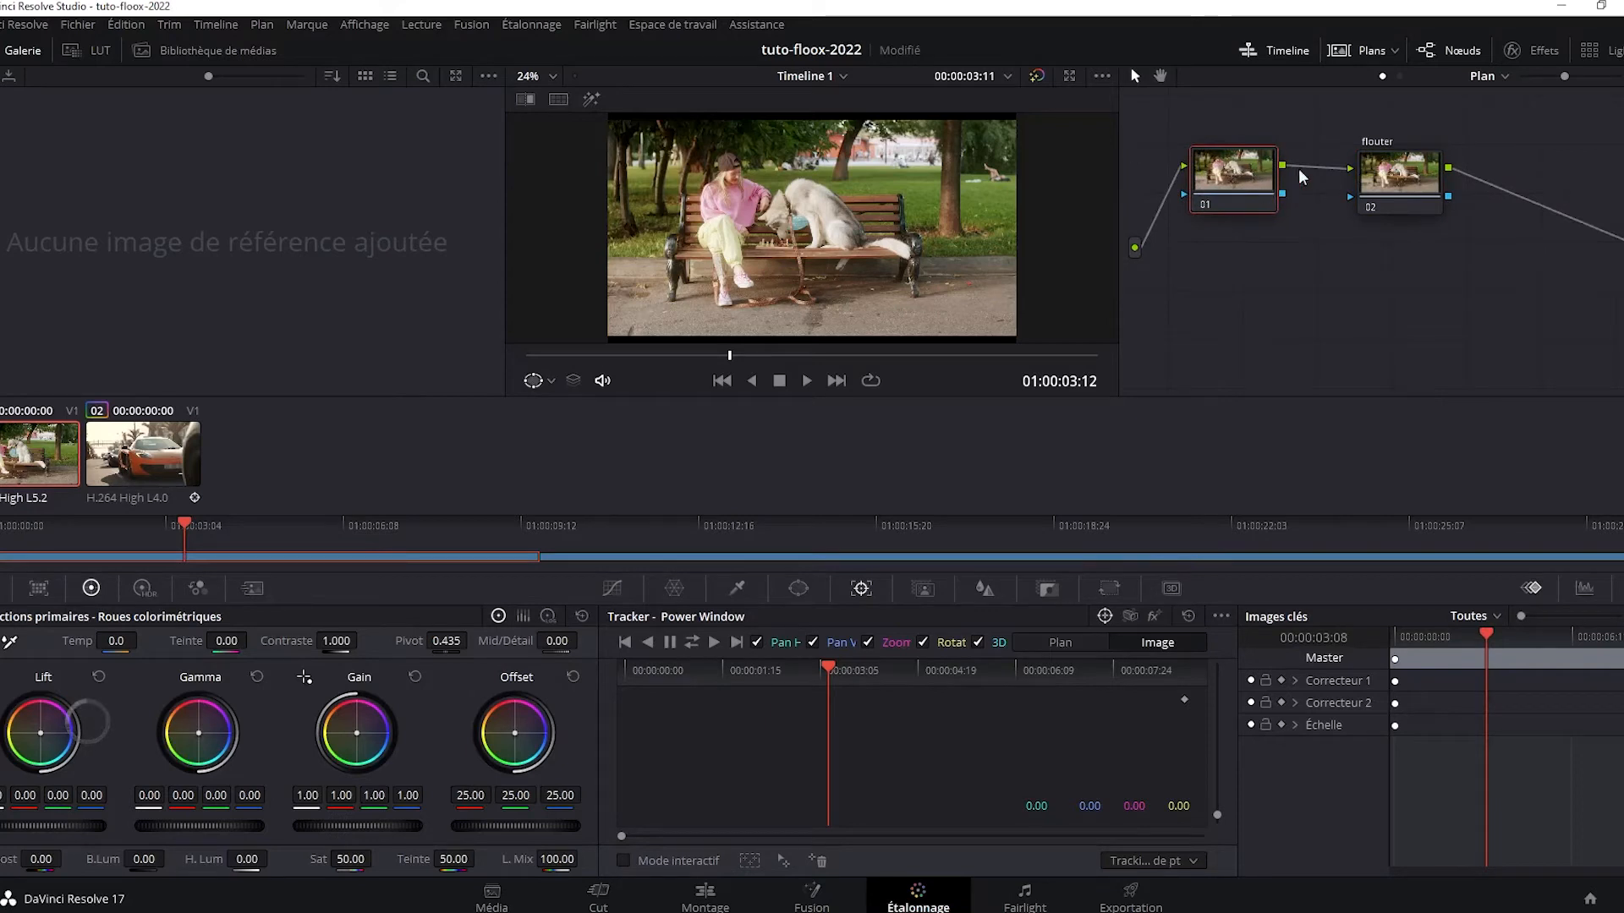
mouse_move(1406, 188)
left_mouse_down()
mouse_move(1391, 180)
mouse_move(1419, 181)
left_mouse_up()
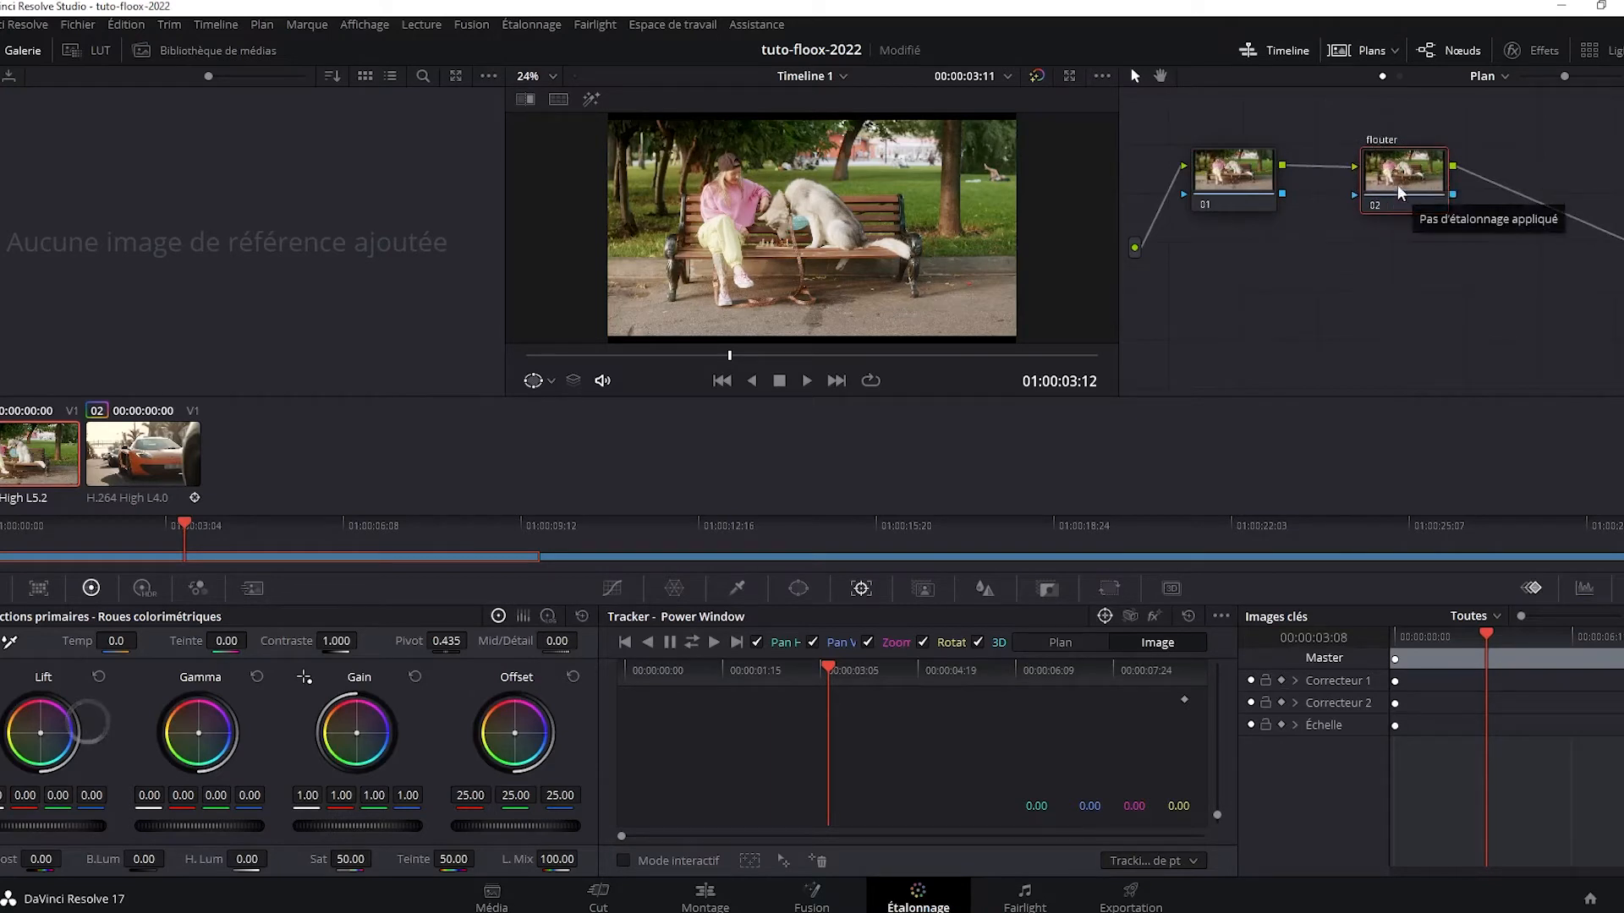
left_click_drag(1398, 180, 1356, 179)
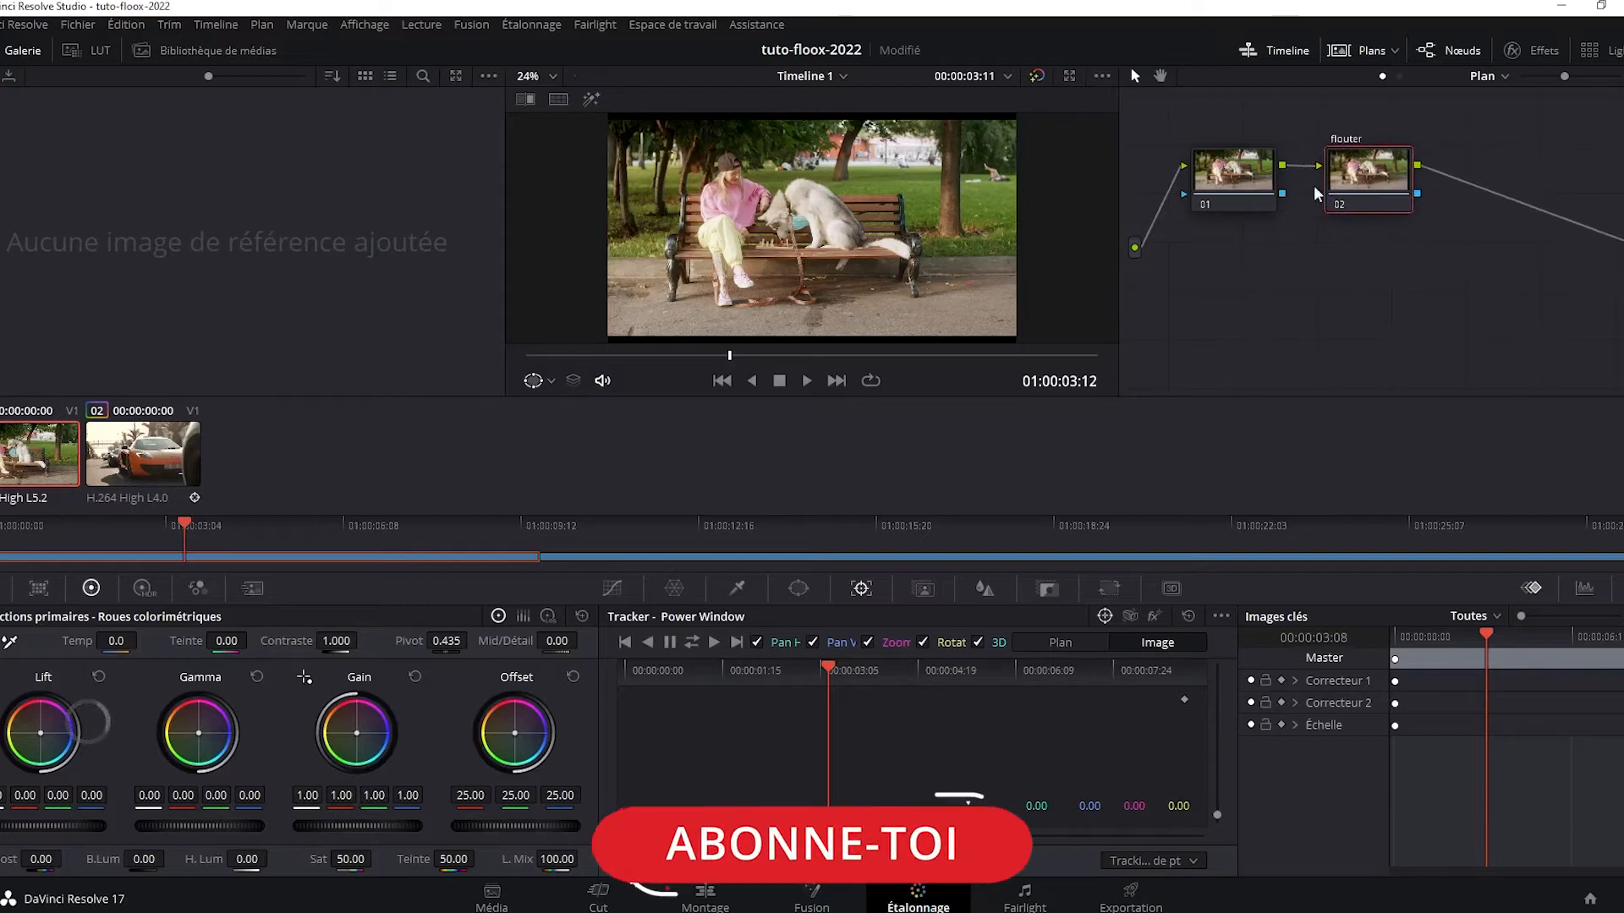
left_click_drag(1249, 182, 1210, 158)
left_click_drag(1372, 168, 1413, 134)
left_click_drag(1215, 156, 1247, 181)
mouse_move(1396, 161)
left_mouse_down()
mouse_move(1371, 182)
mouse_move(1390, 152)
left_mouse_up()
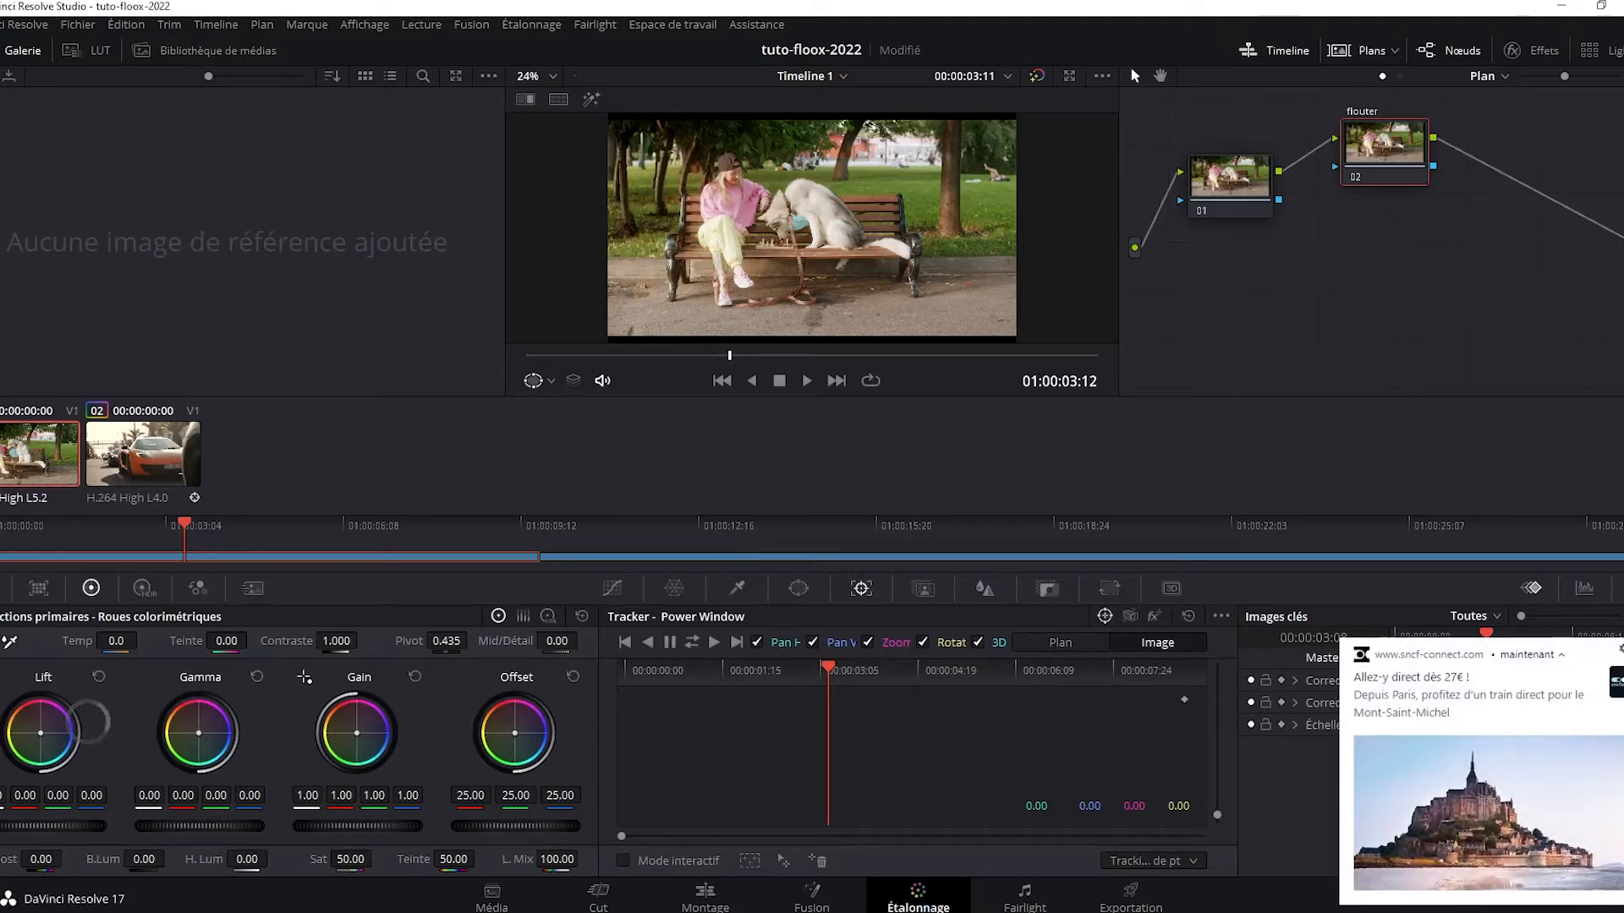
Play the bench clip from its start, review the car clip's tracked licence-plate window, and return to the bench clip's first frame.
left_click_drag(825, 667, 562, 678)
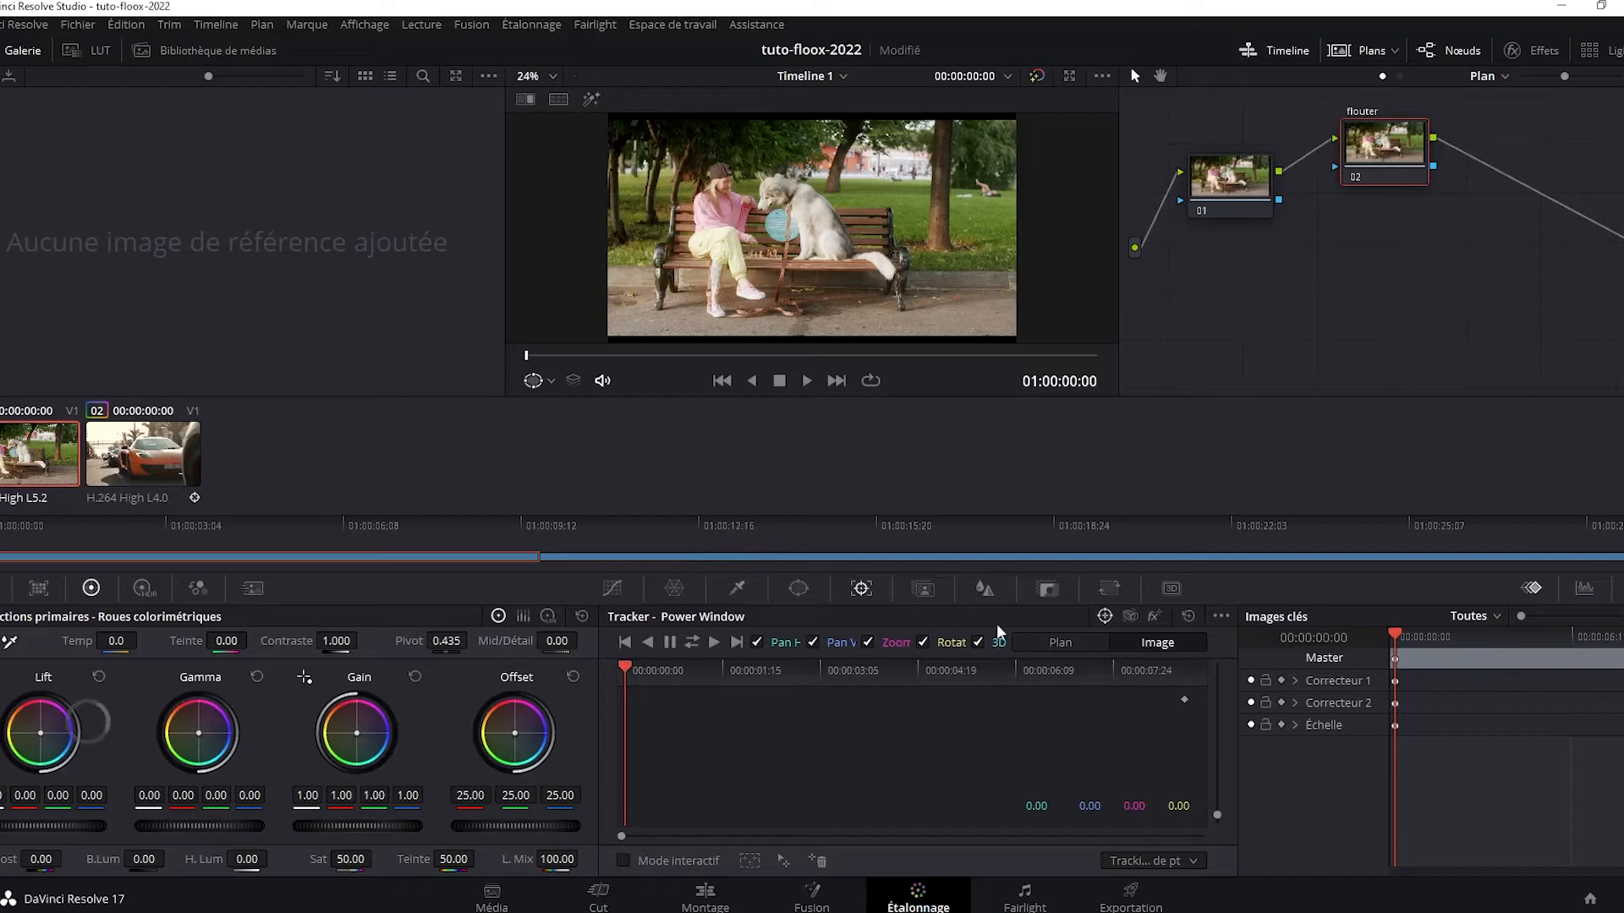
key("space")
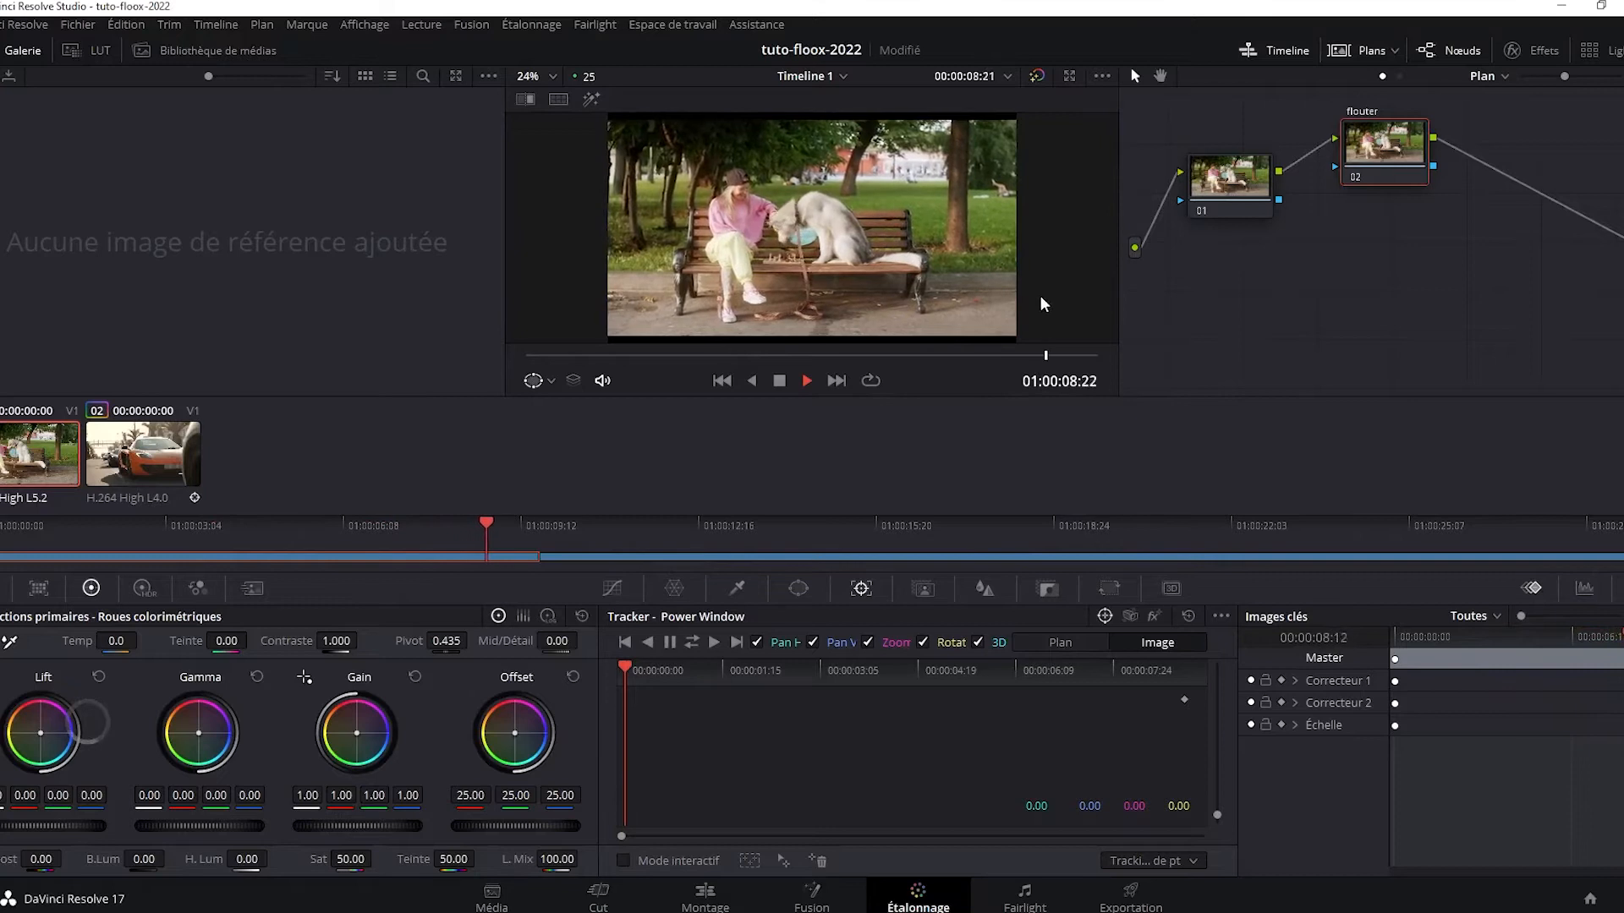
key("space")
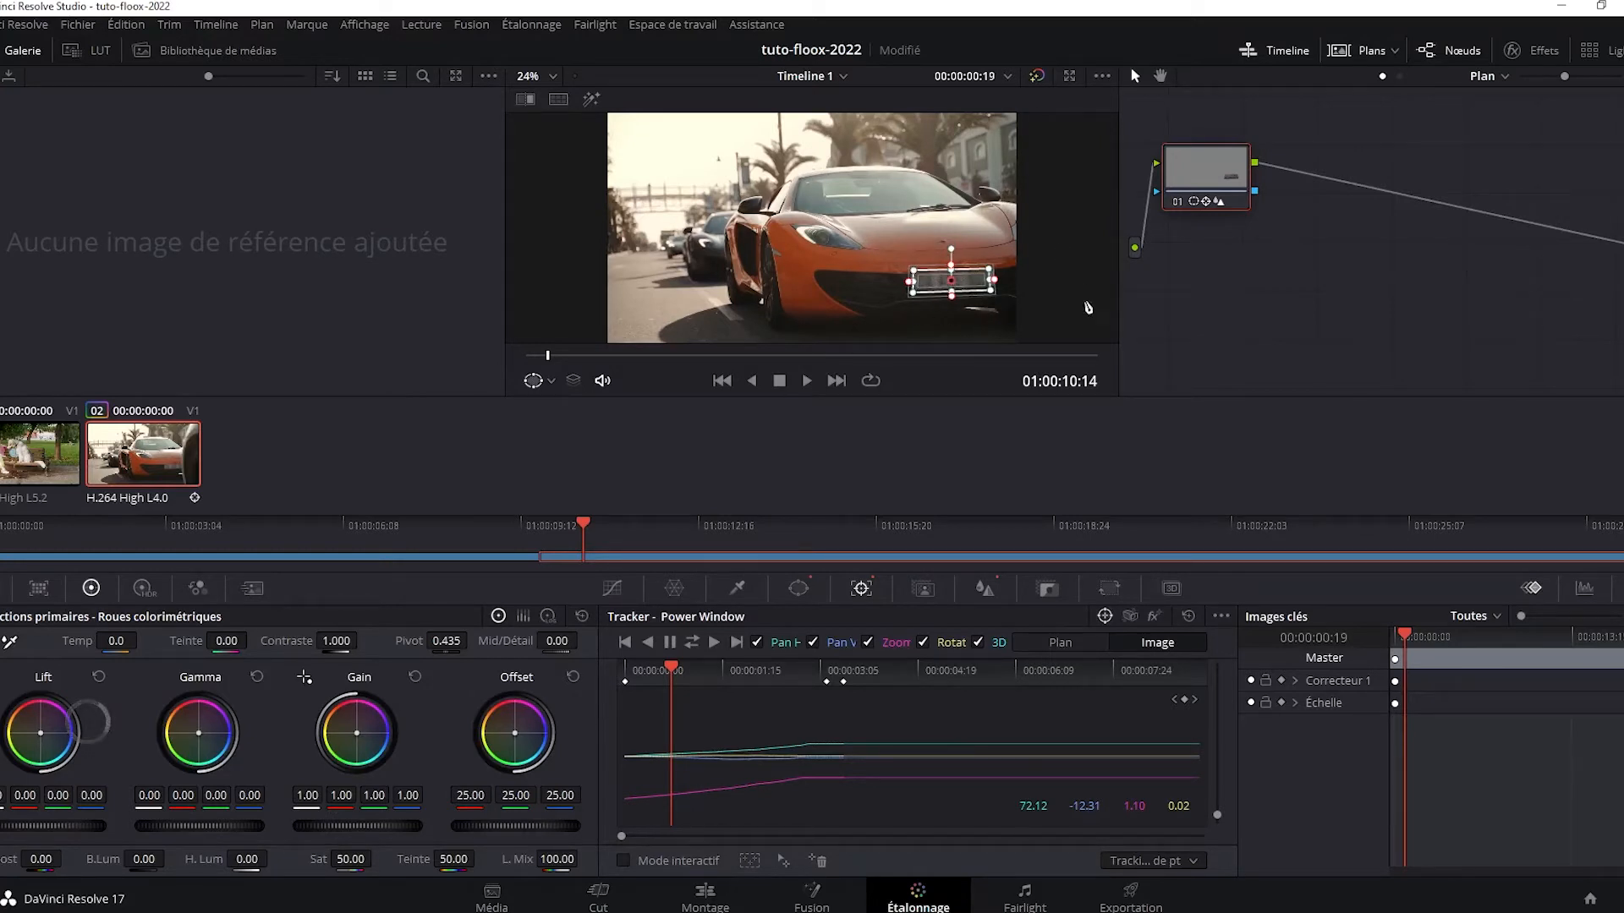
key("space")
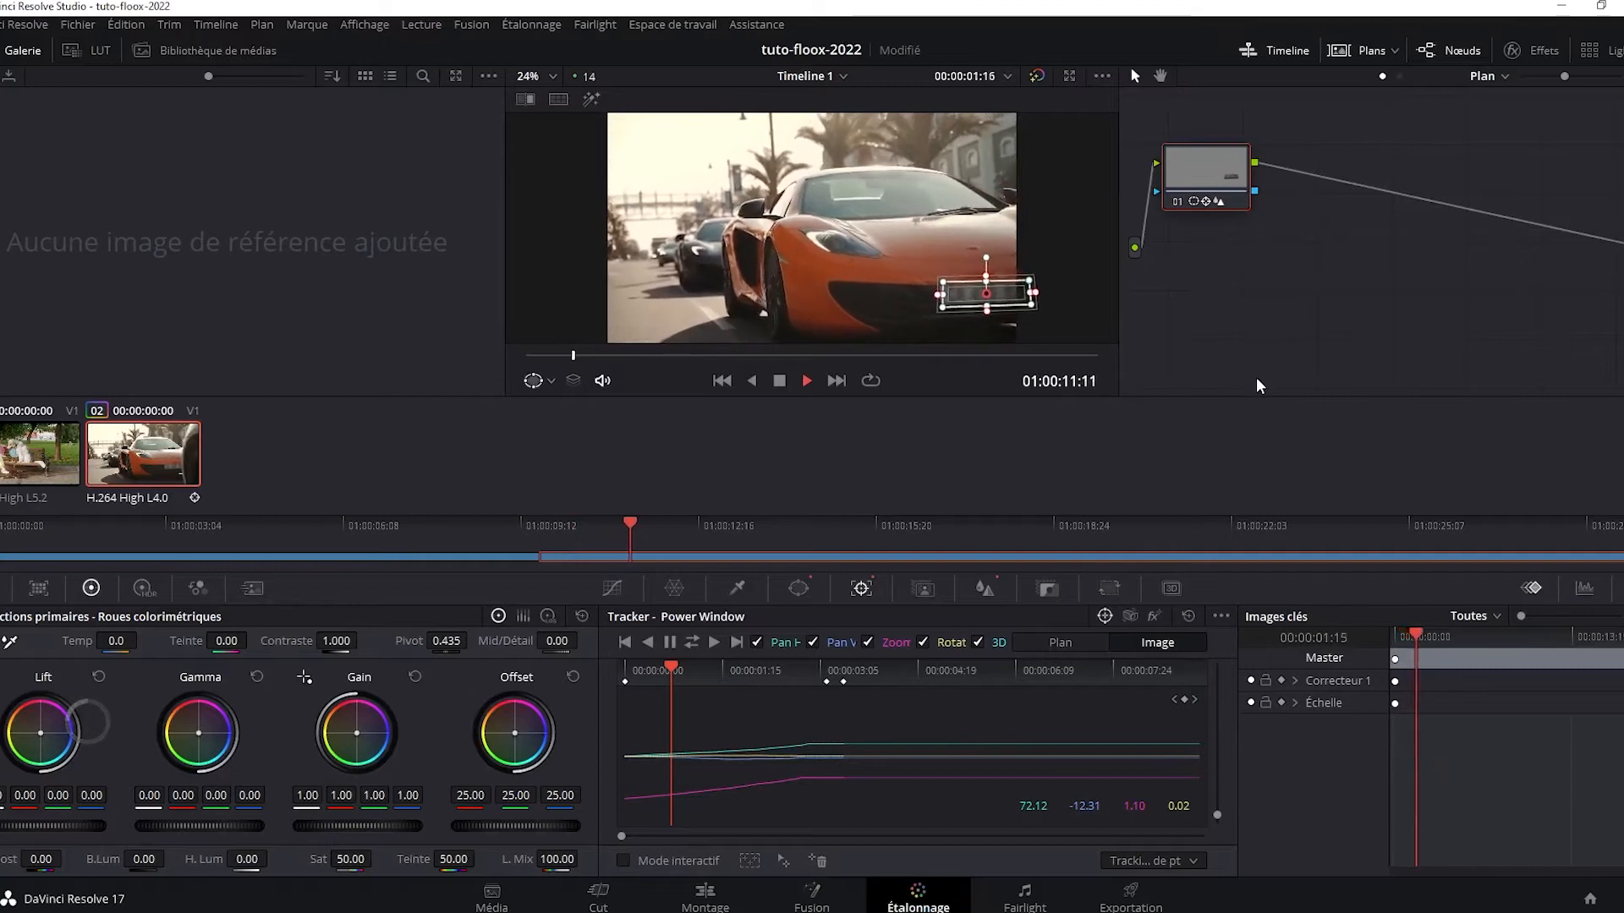
key("space")
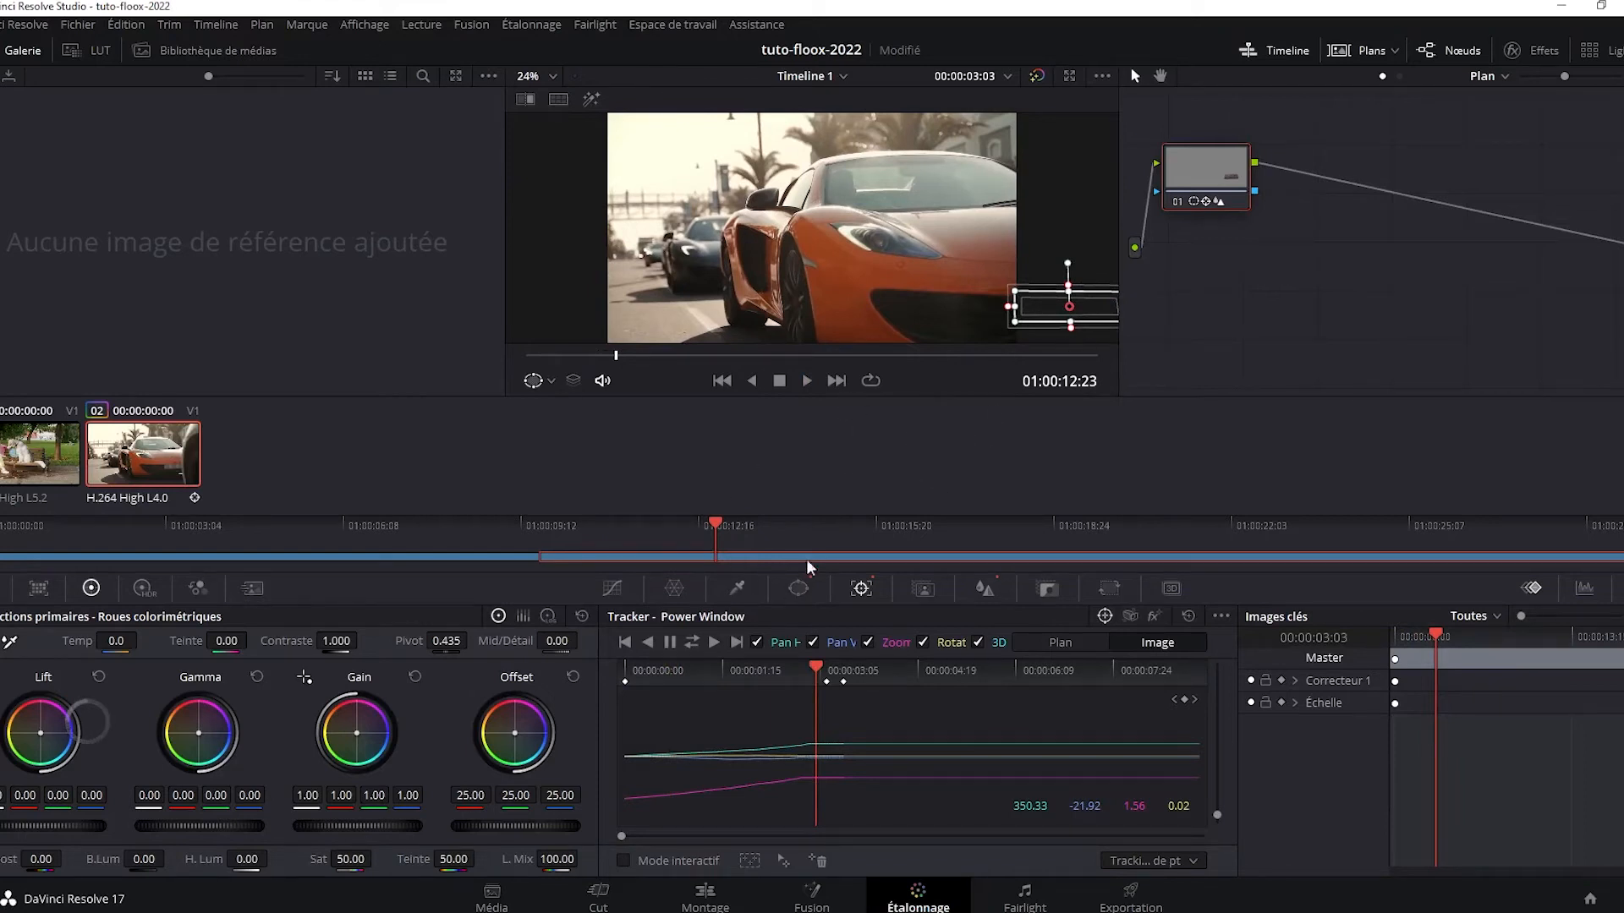
left_click(300, 558)
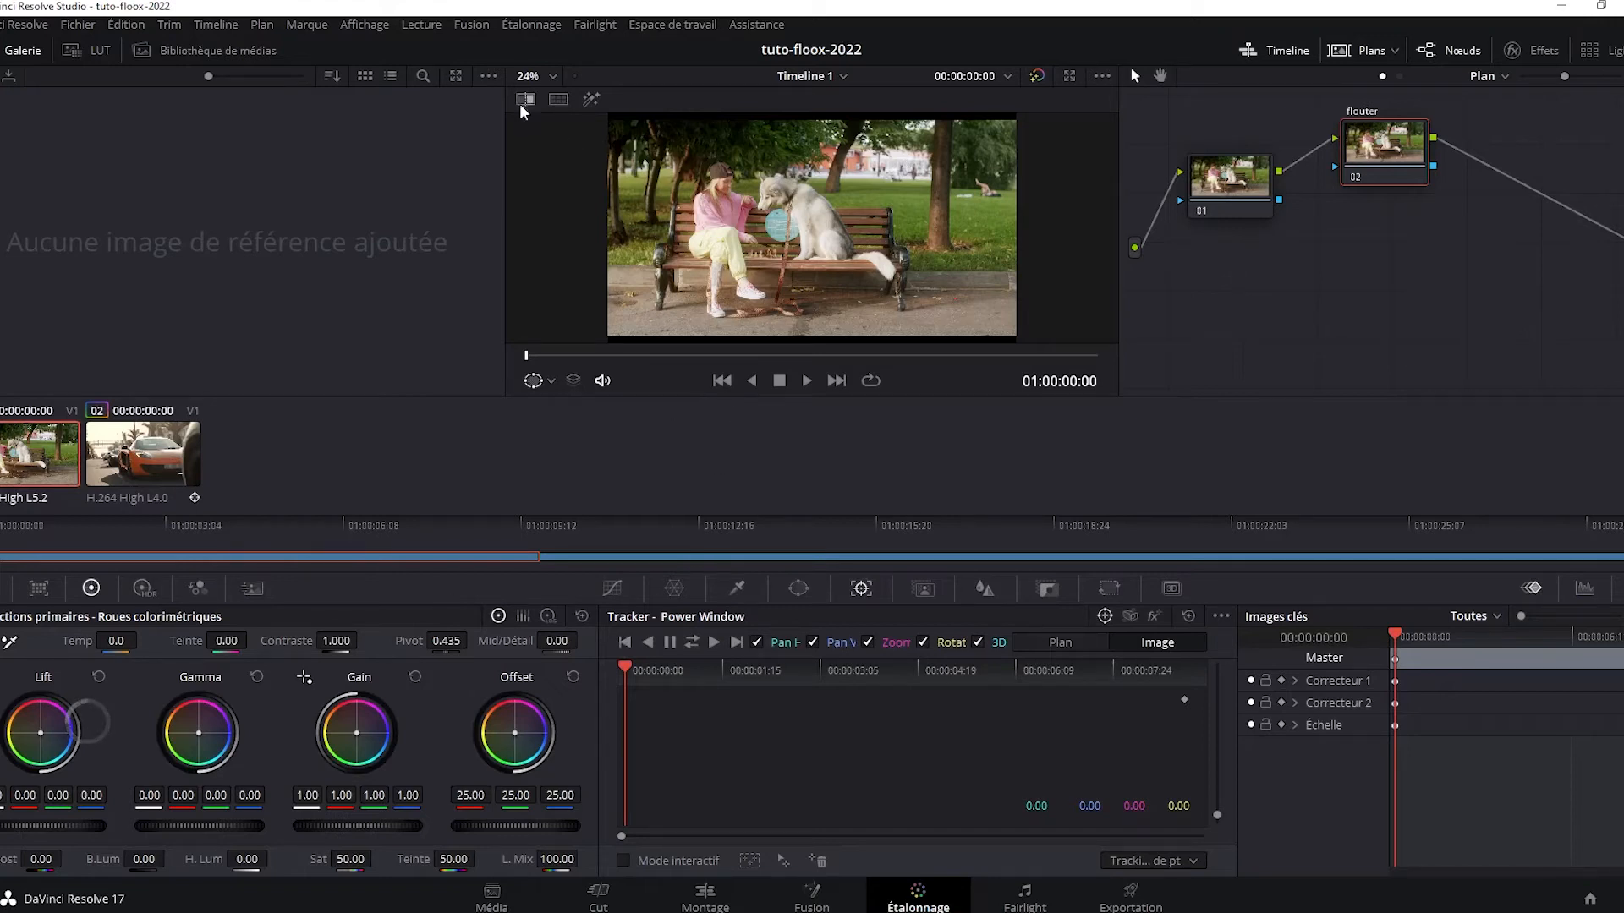
Hide the clip thumbnails to enlarge the viewer and set its zoom to fit (Ajuster).
left_click(554, 75)
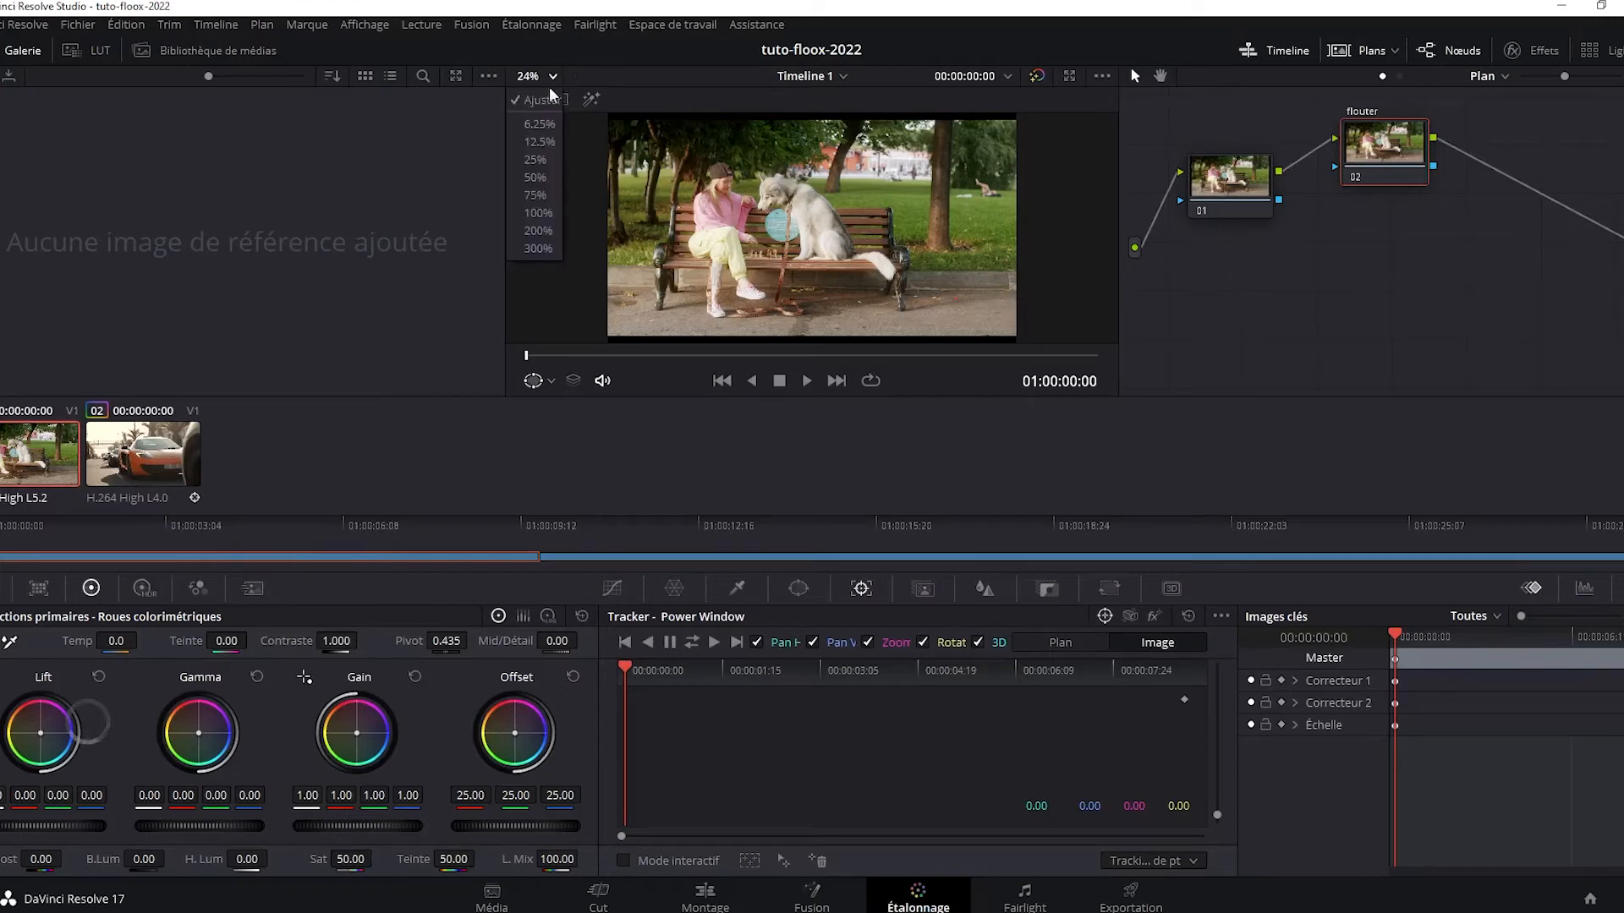
left_click(534, 177)
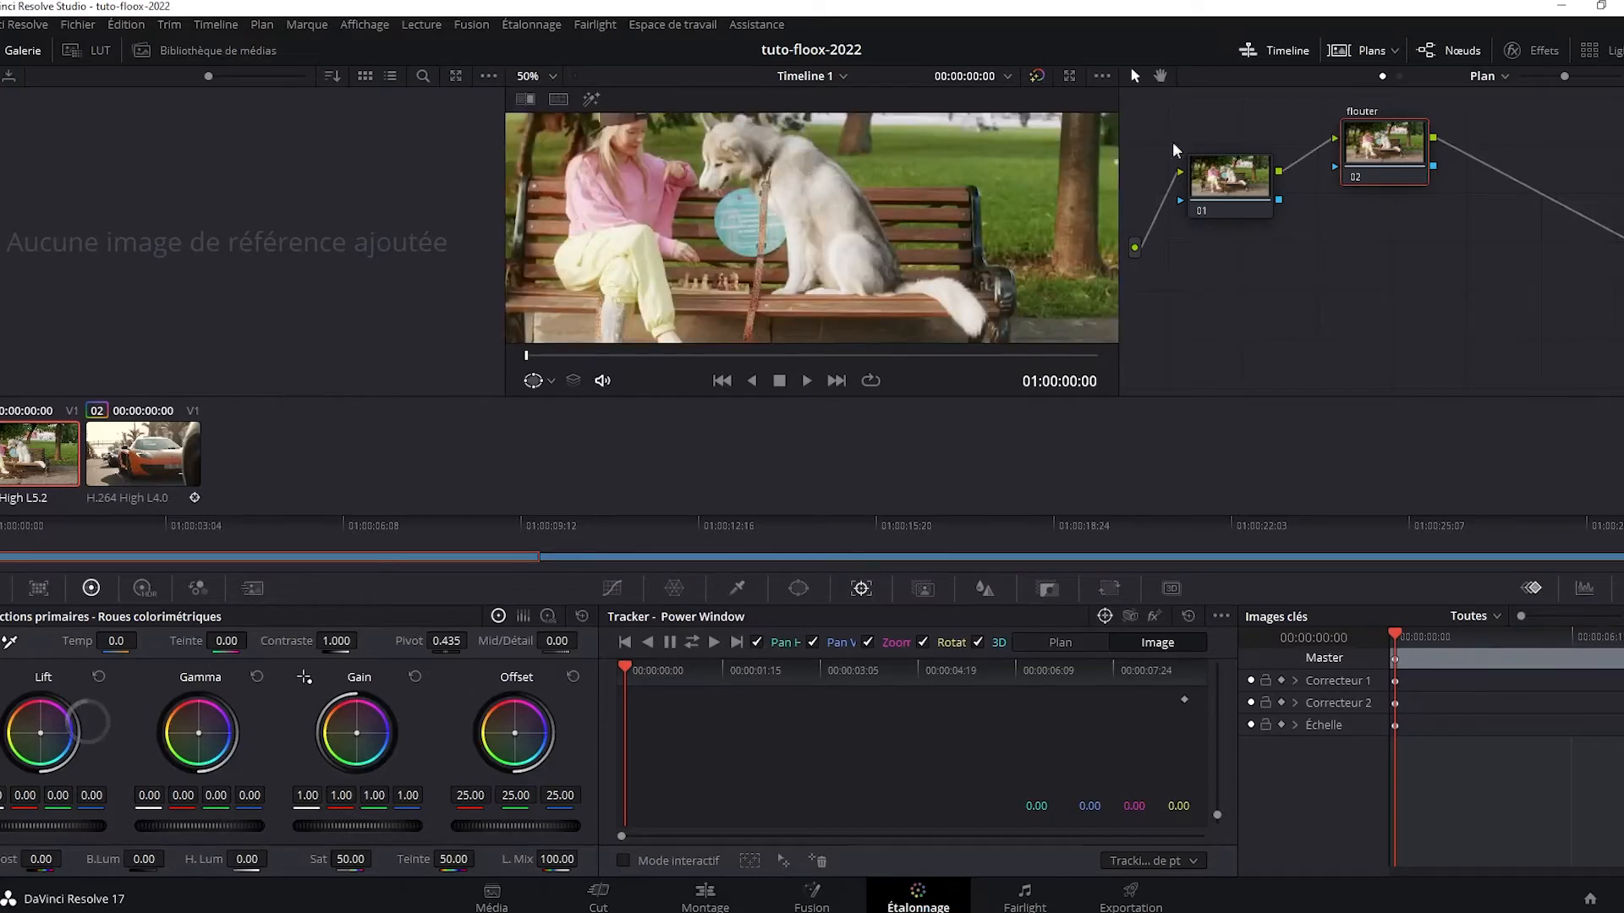
left_click(1354, 51)
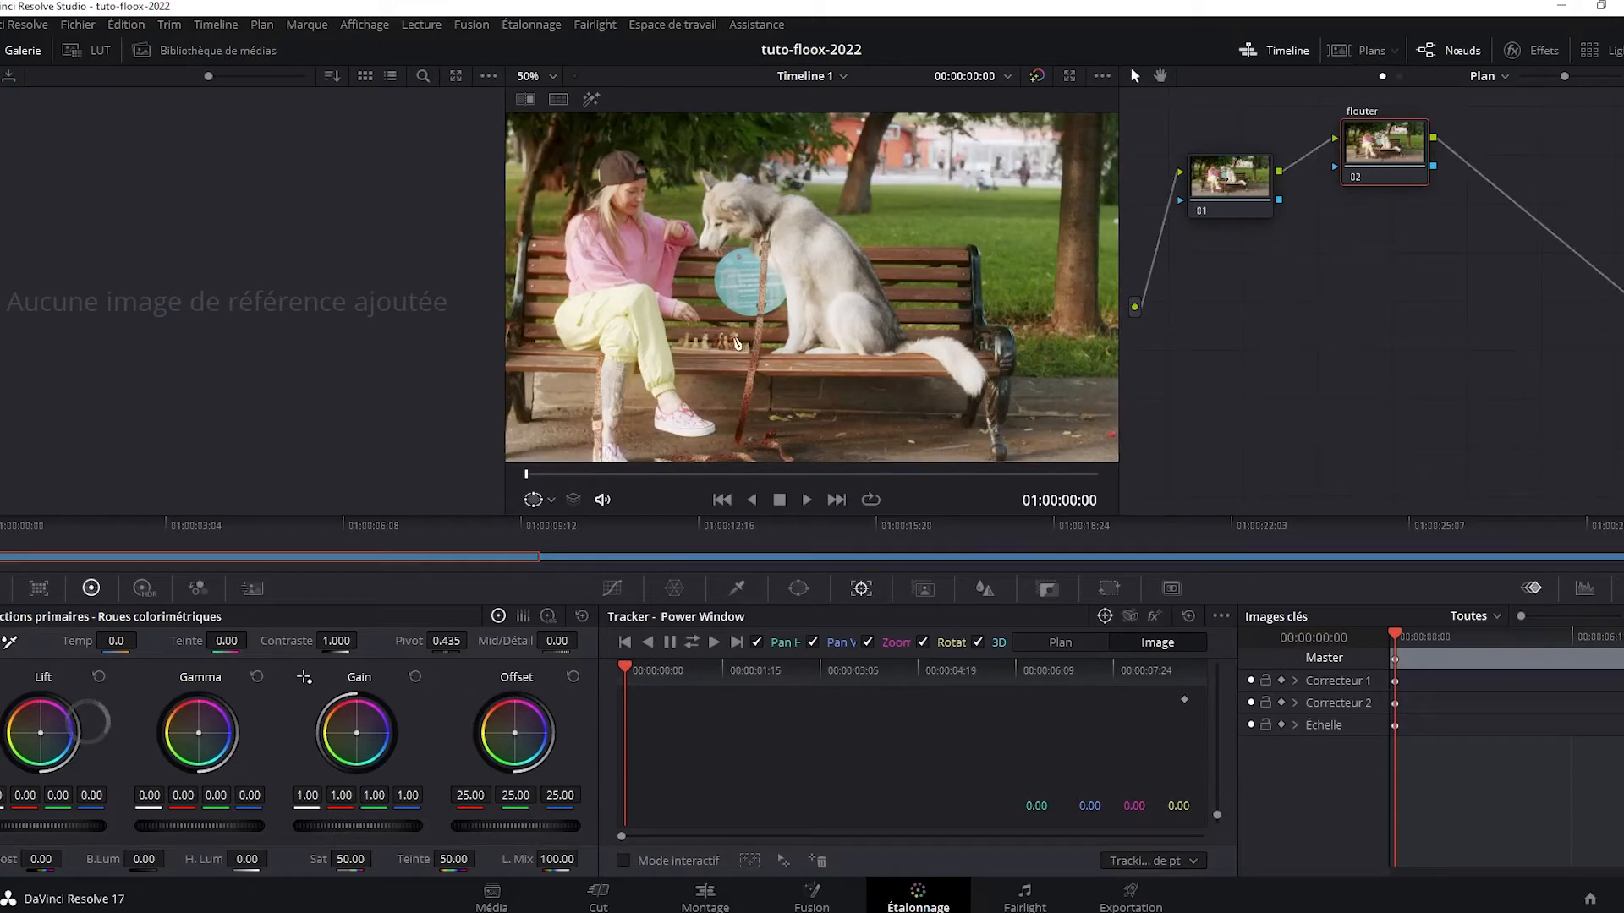
left_click(551, 80)
left_click(539, 112)
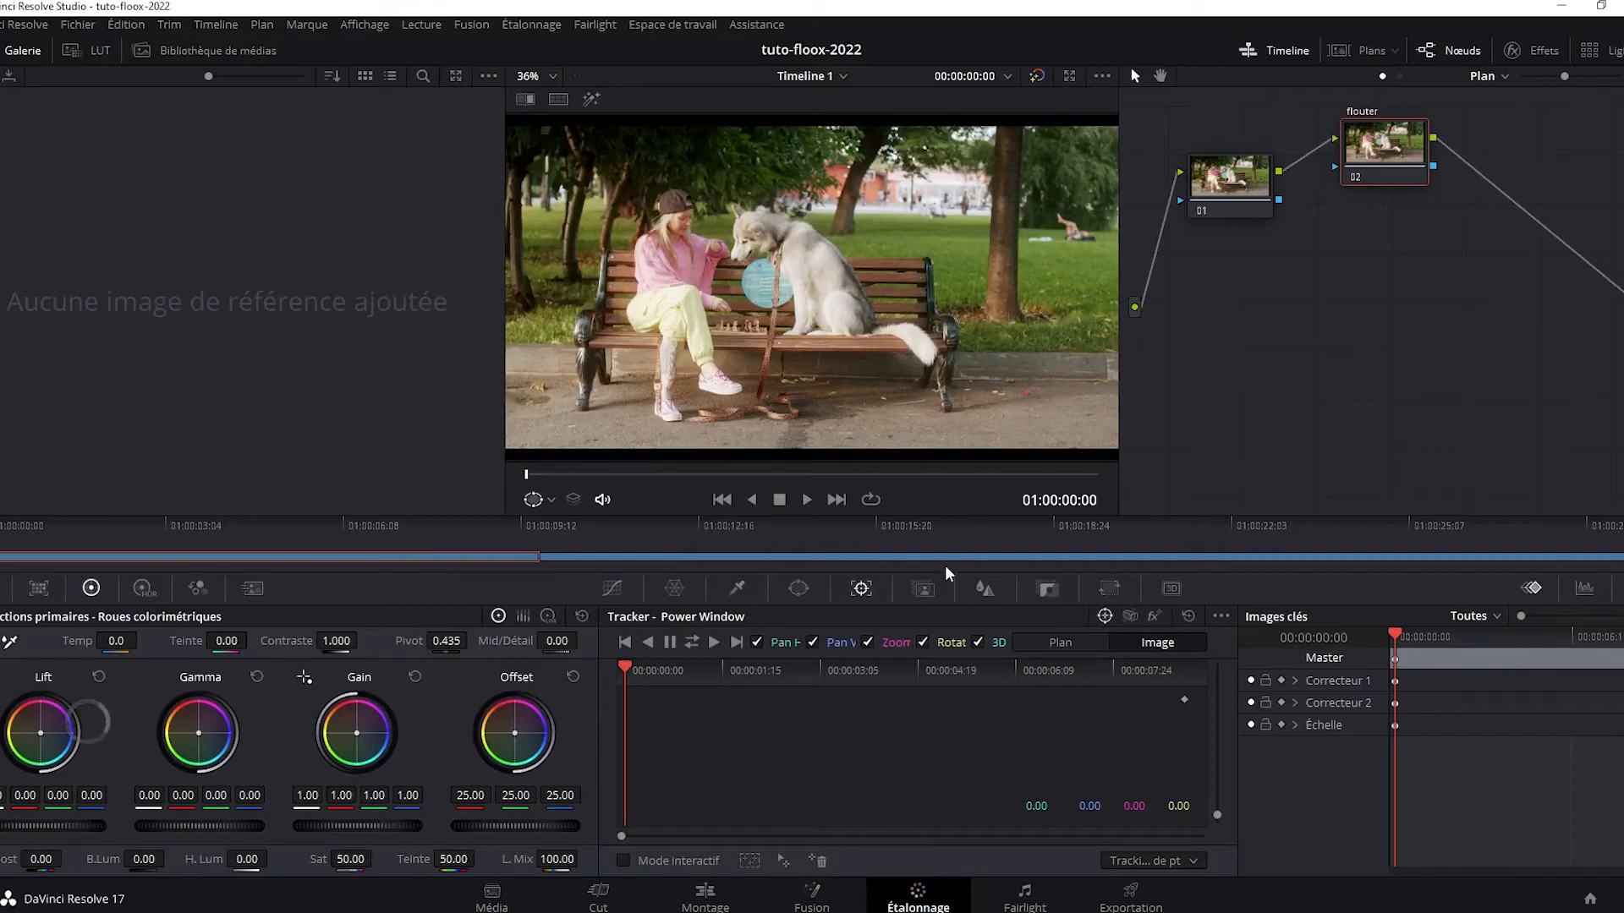
Add a circular Power Window to the flouter node.
left_click(796, 592)
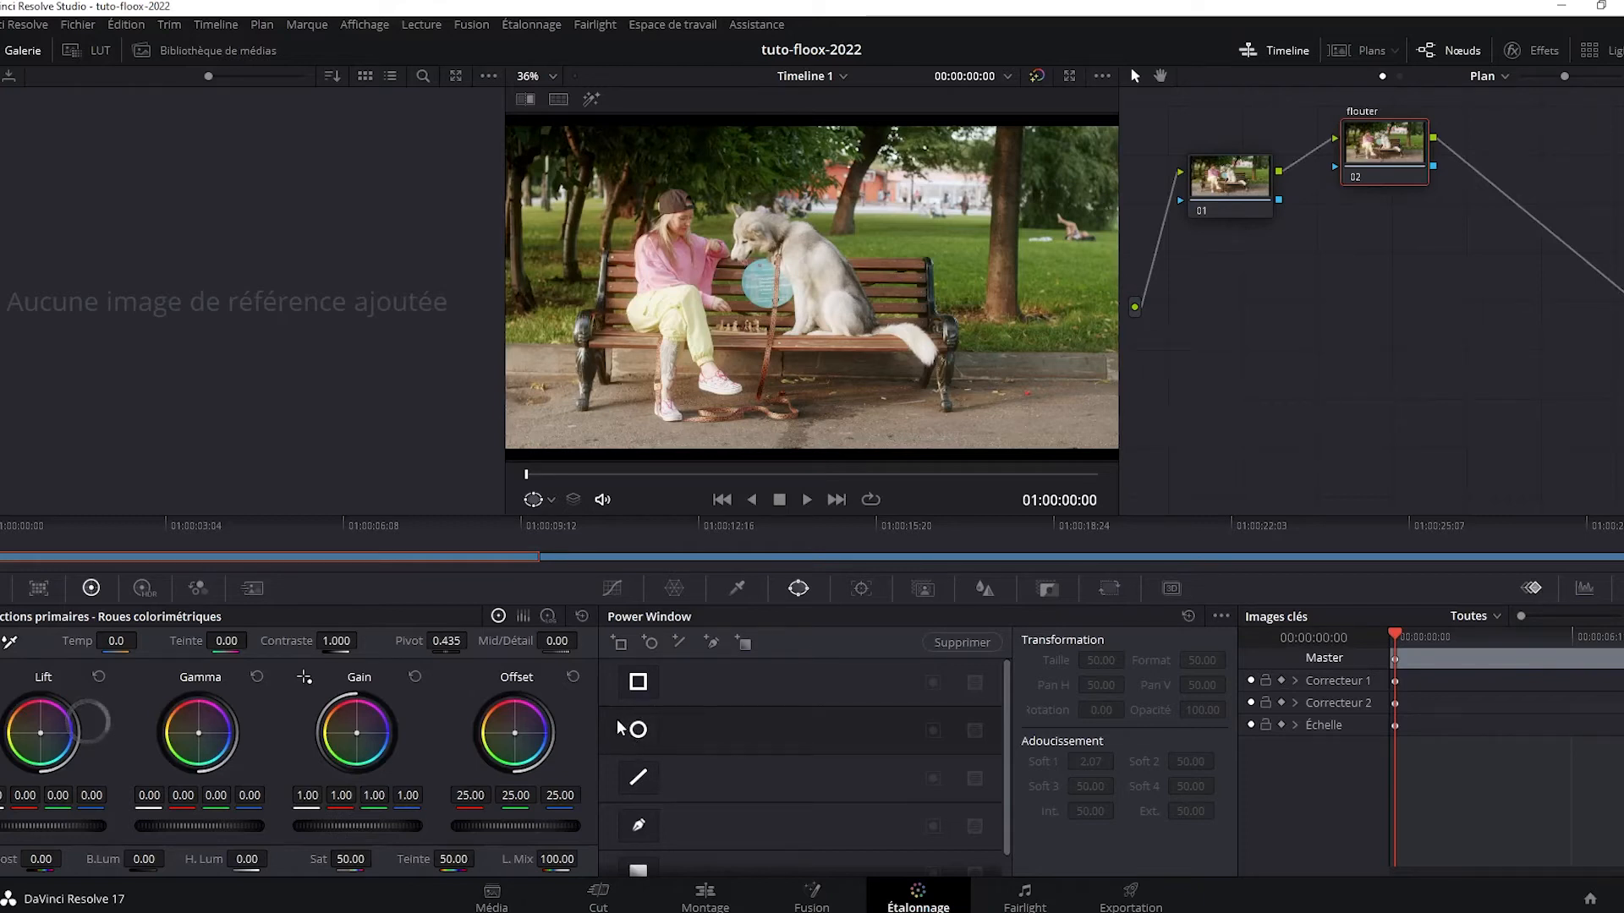
left_click(641, 733)
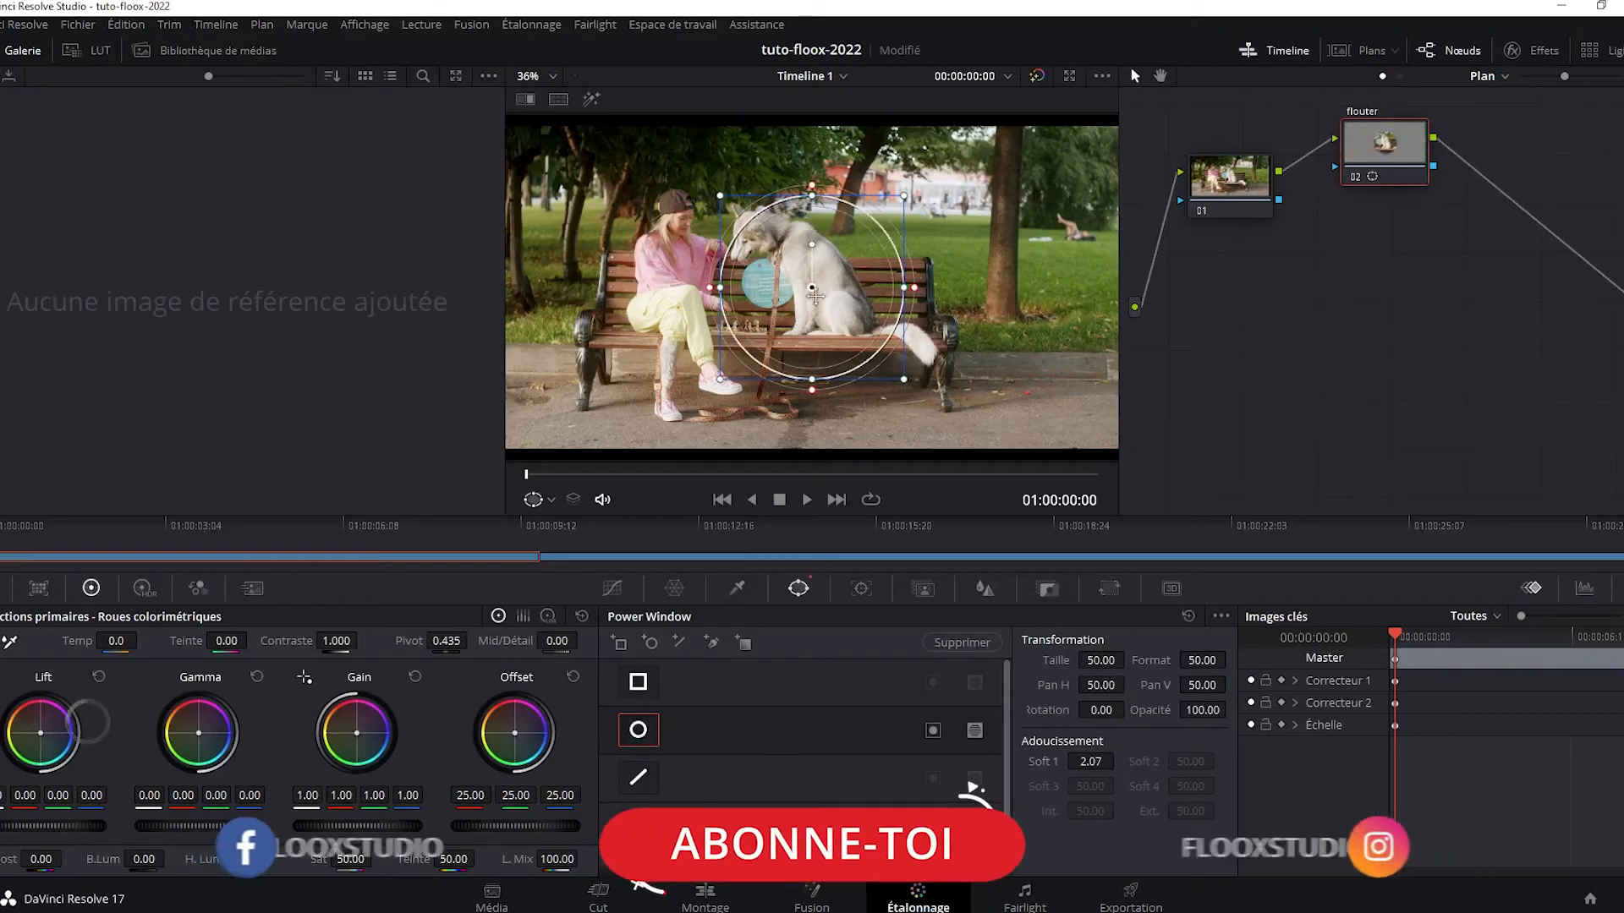
Turn the viewer's on-screen controls off and set them back to Power Windows.
left_click(550, 498)
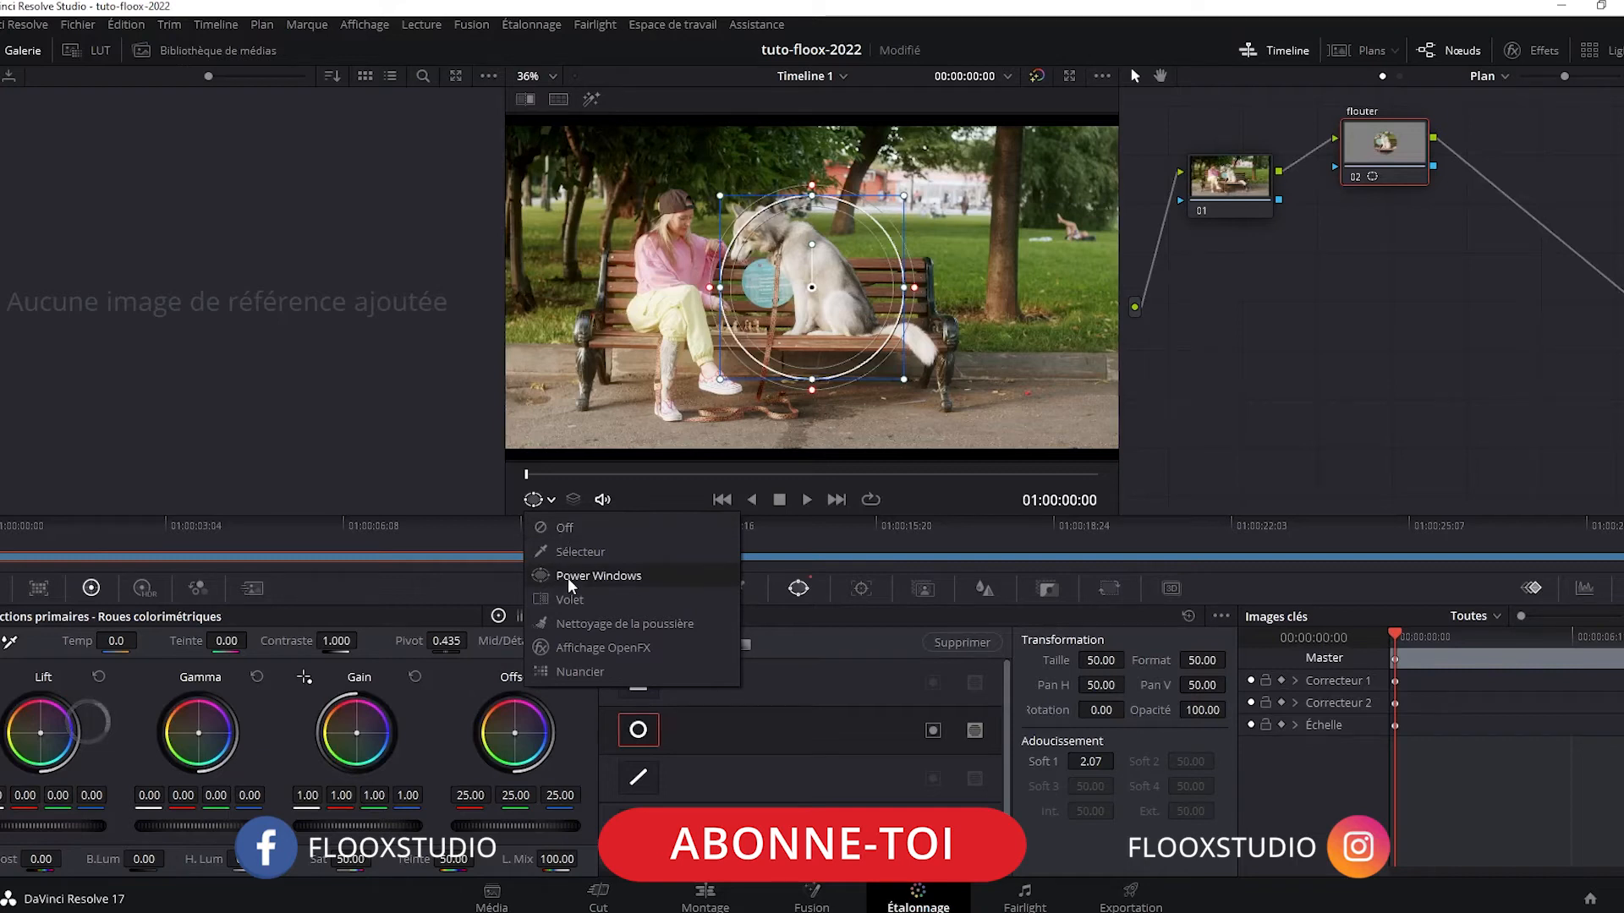
left_click(567, 526)
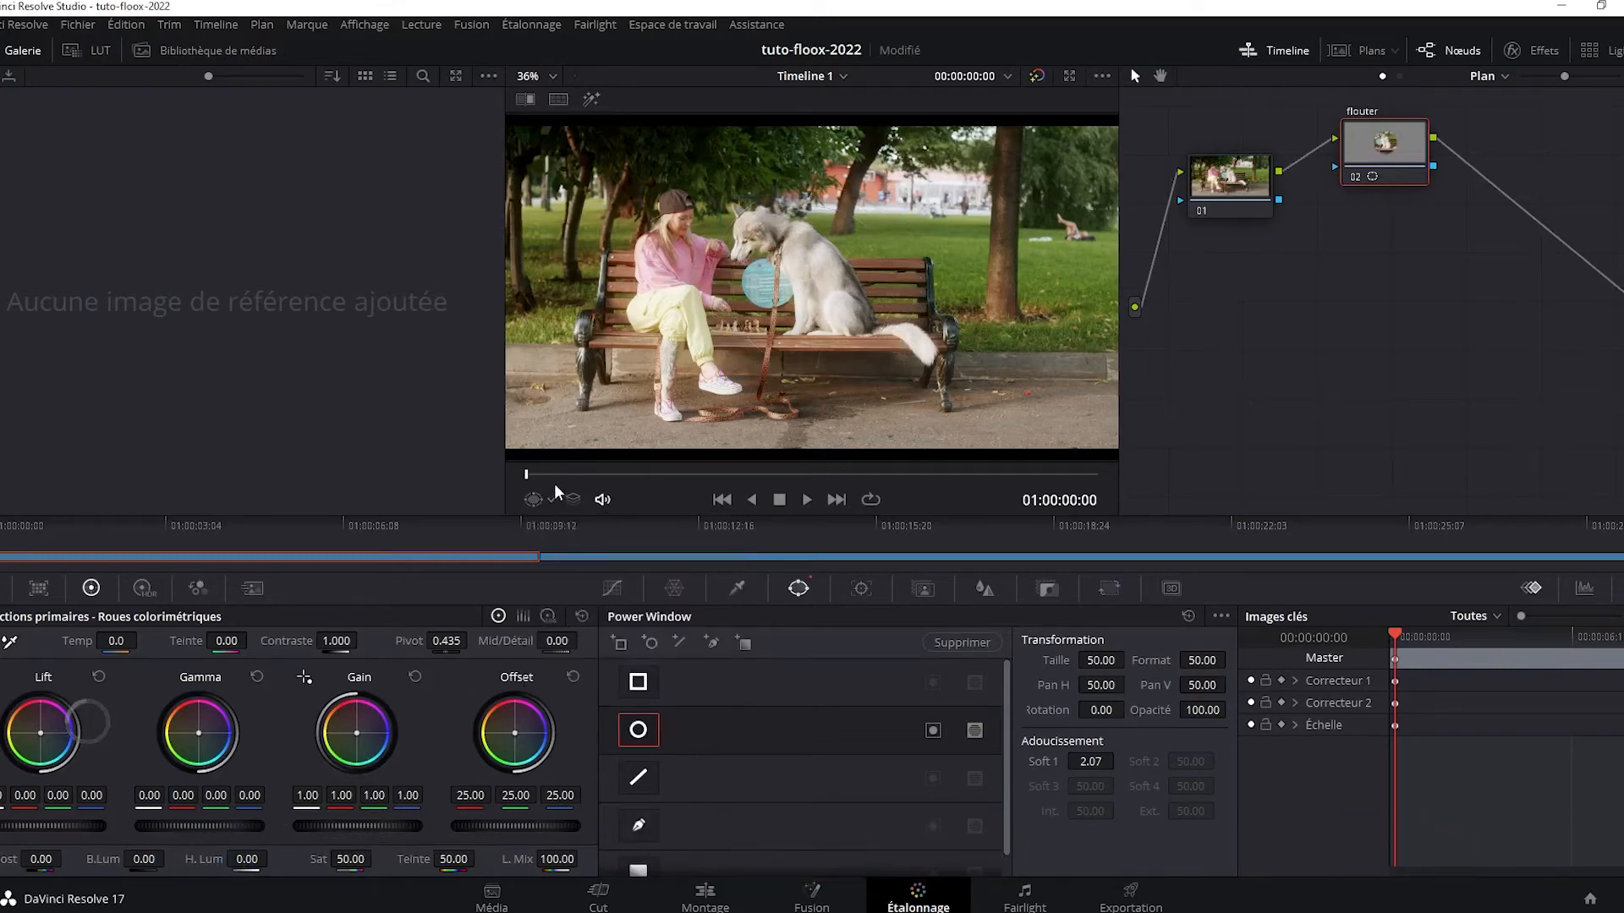
left_click(552, 496)
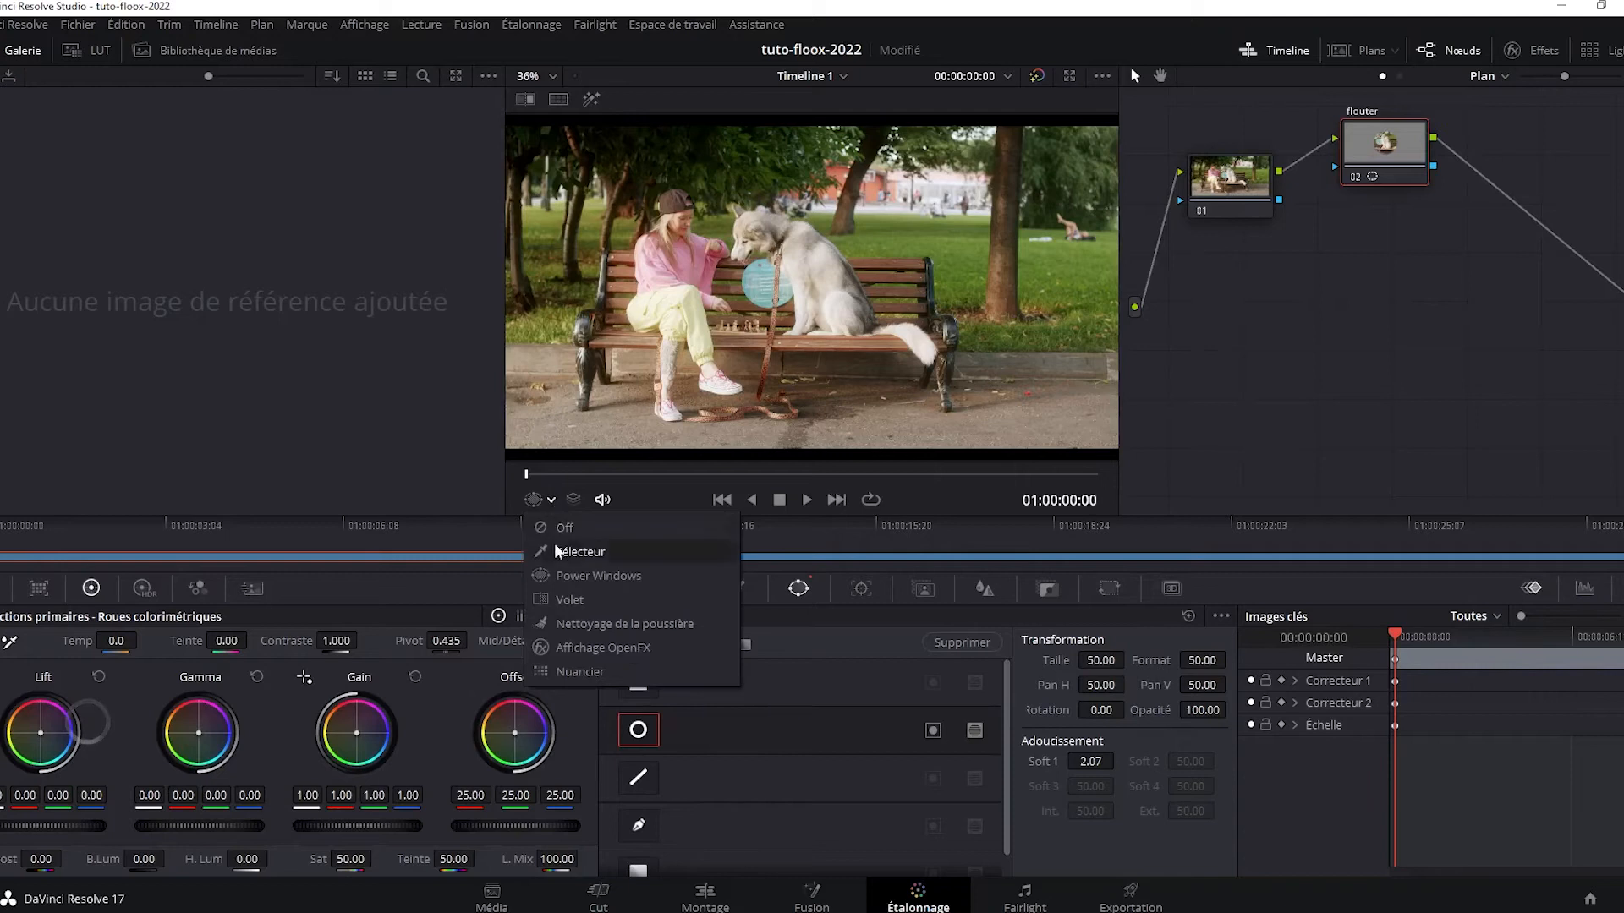
left_click(556, 572)
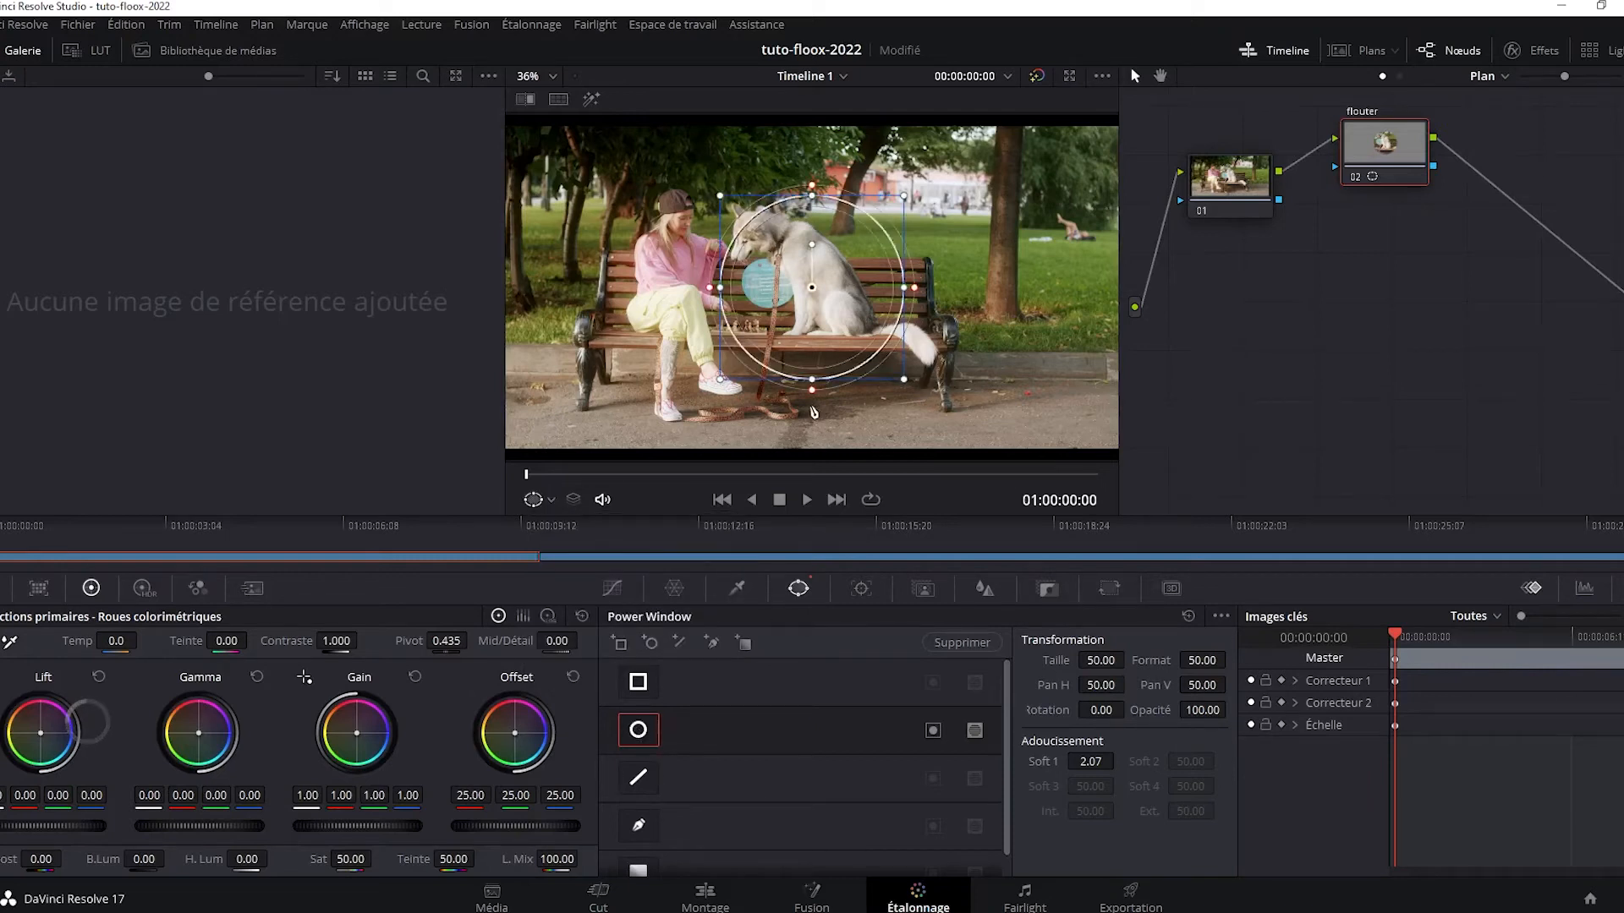
Place the circular window over the woman's head and shrink it to just surround her face and cap.
left_click_drag(825, 312, 685, 235)
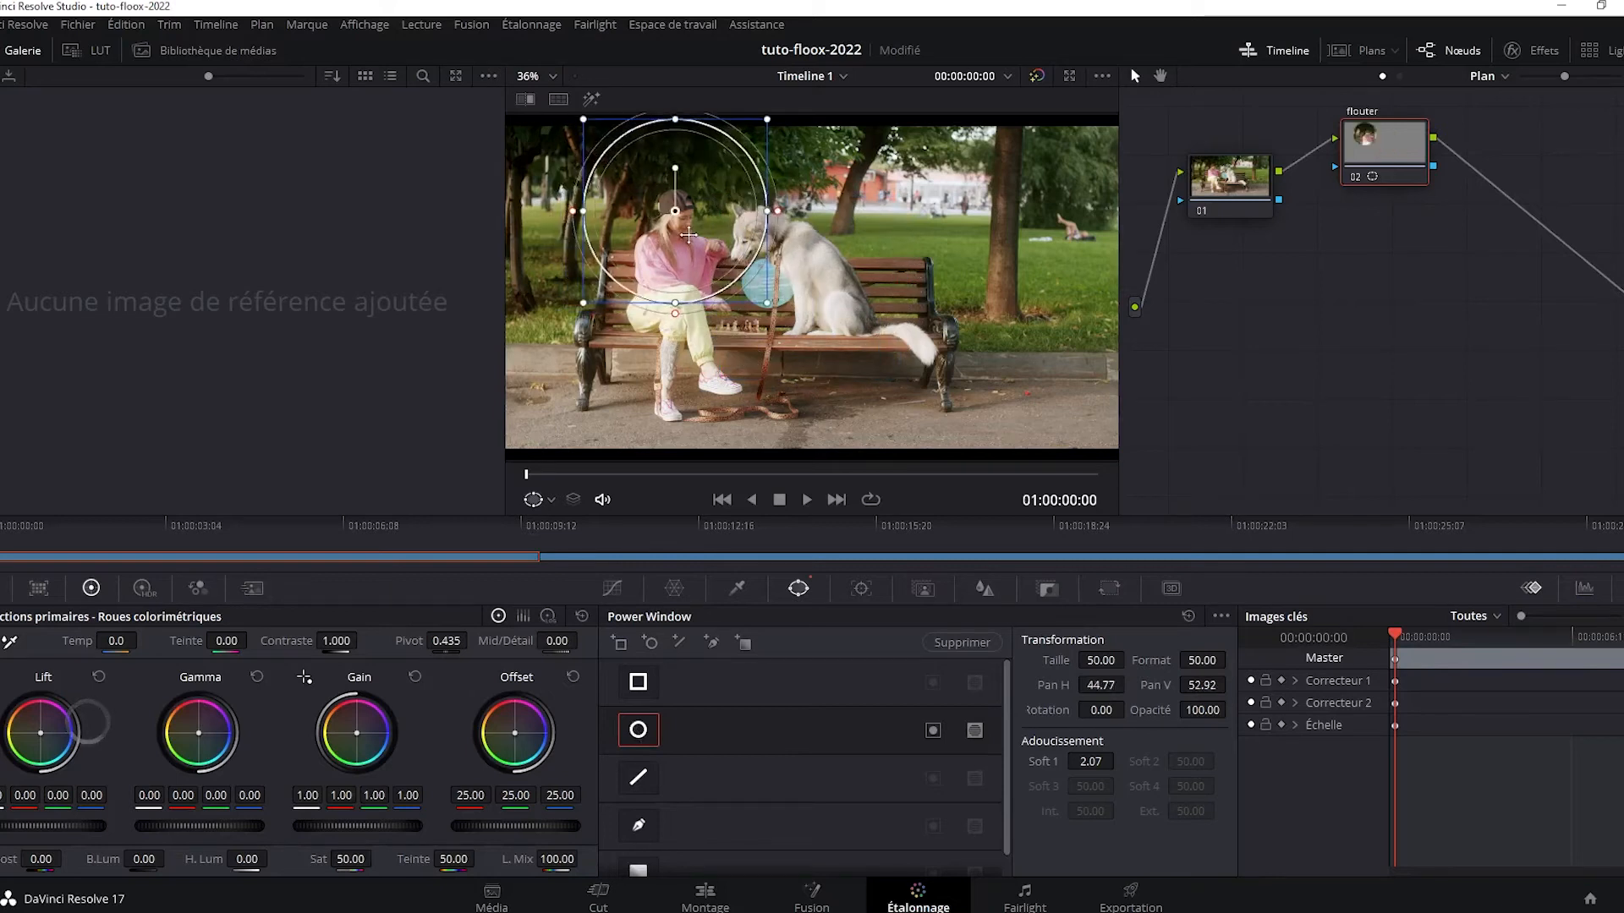
left_click_drag(583, 310, 636, 250)
left_click_drag(696, 200, 695, 209)
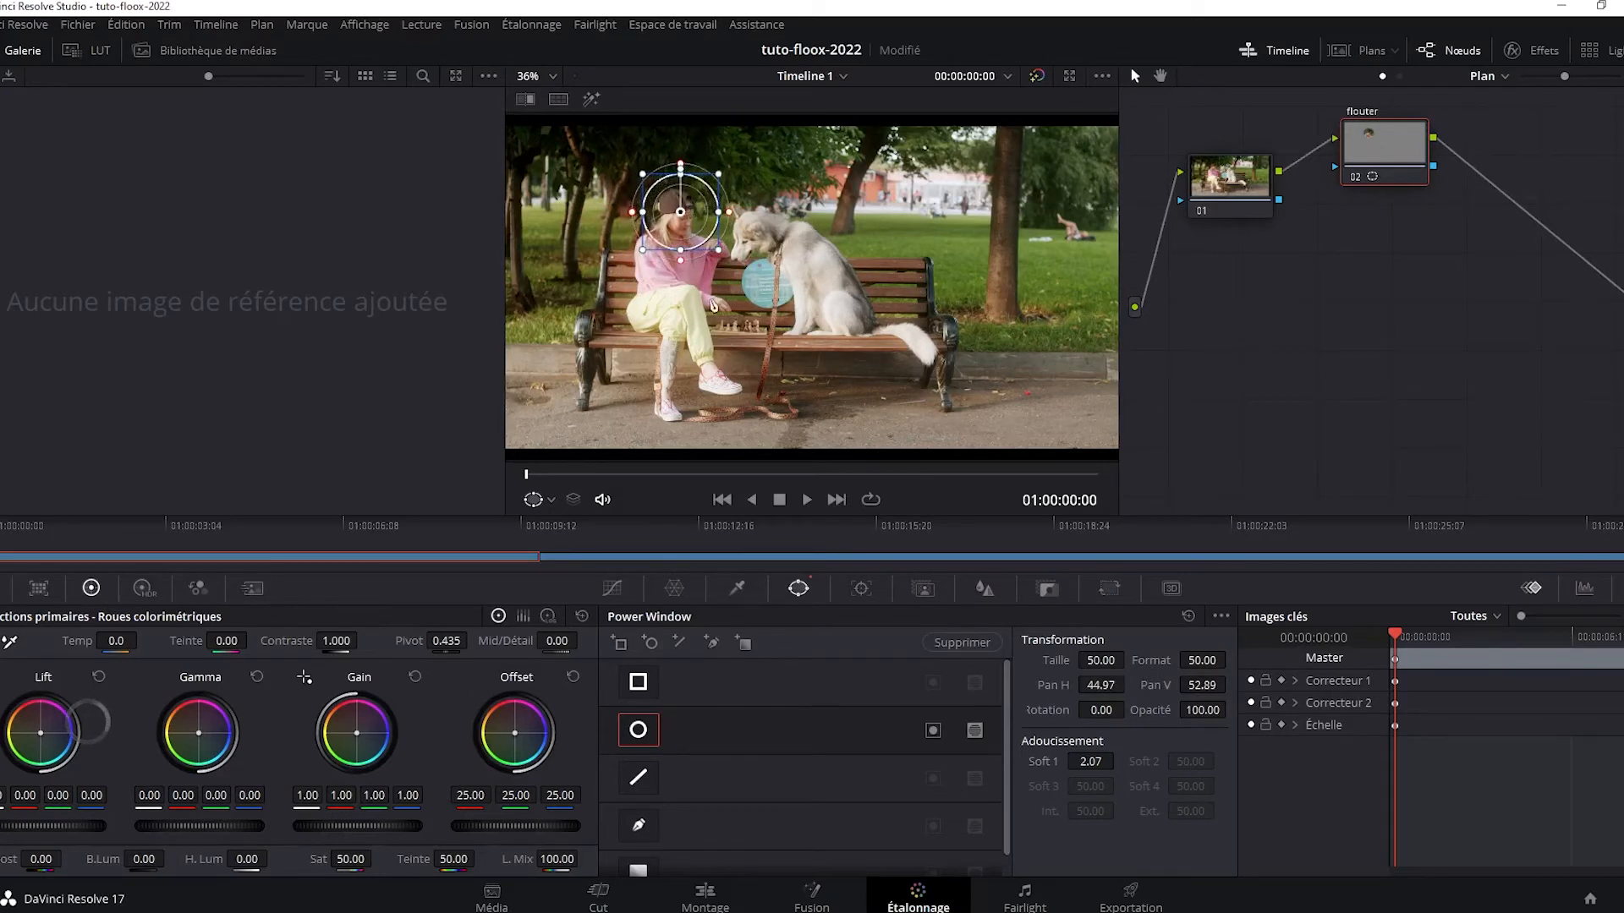
Track the circular window forward through the whole bench clip.
left_click(861, 592)
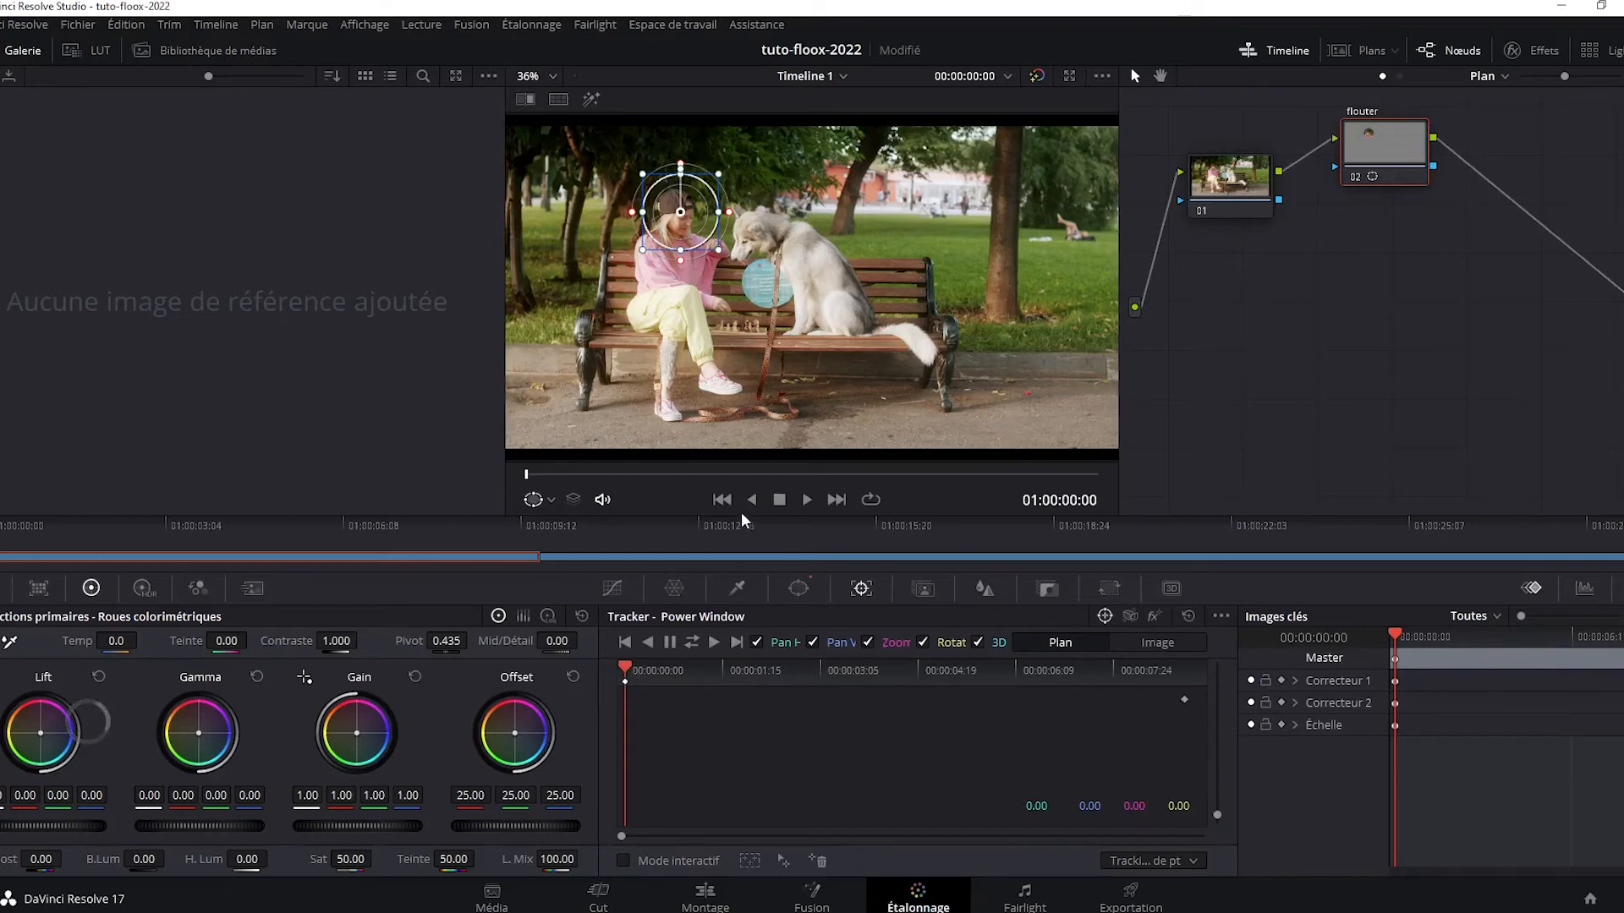
left_click(714, 644)
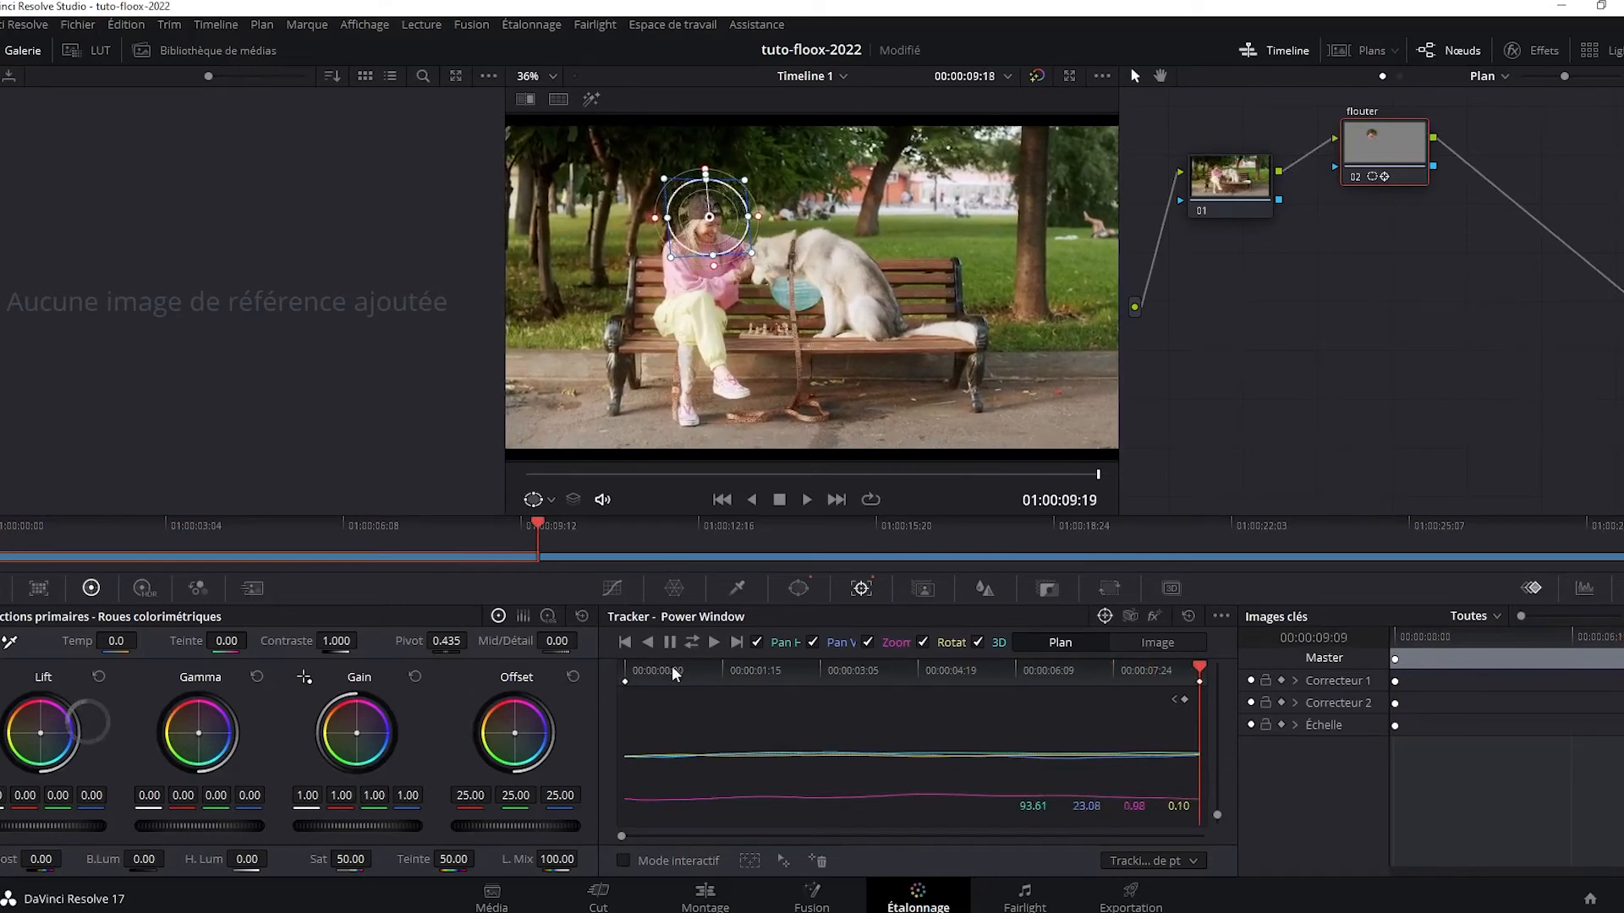
Return to the start of the bench clip and play it in full-screen view to review it.
left_click_drag(1205, 682, 625, 685)
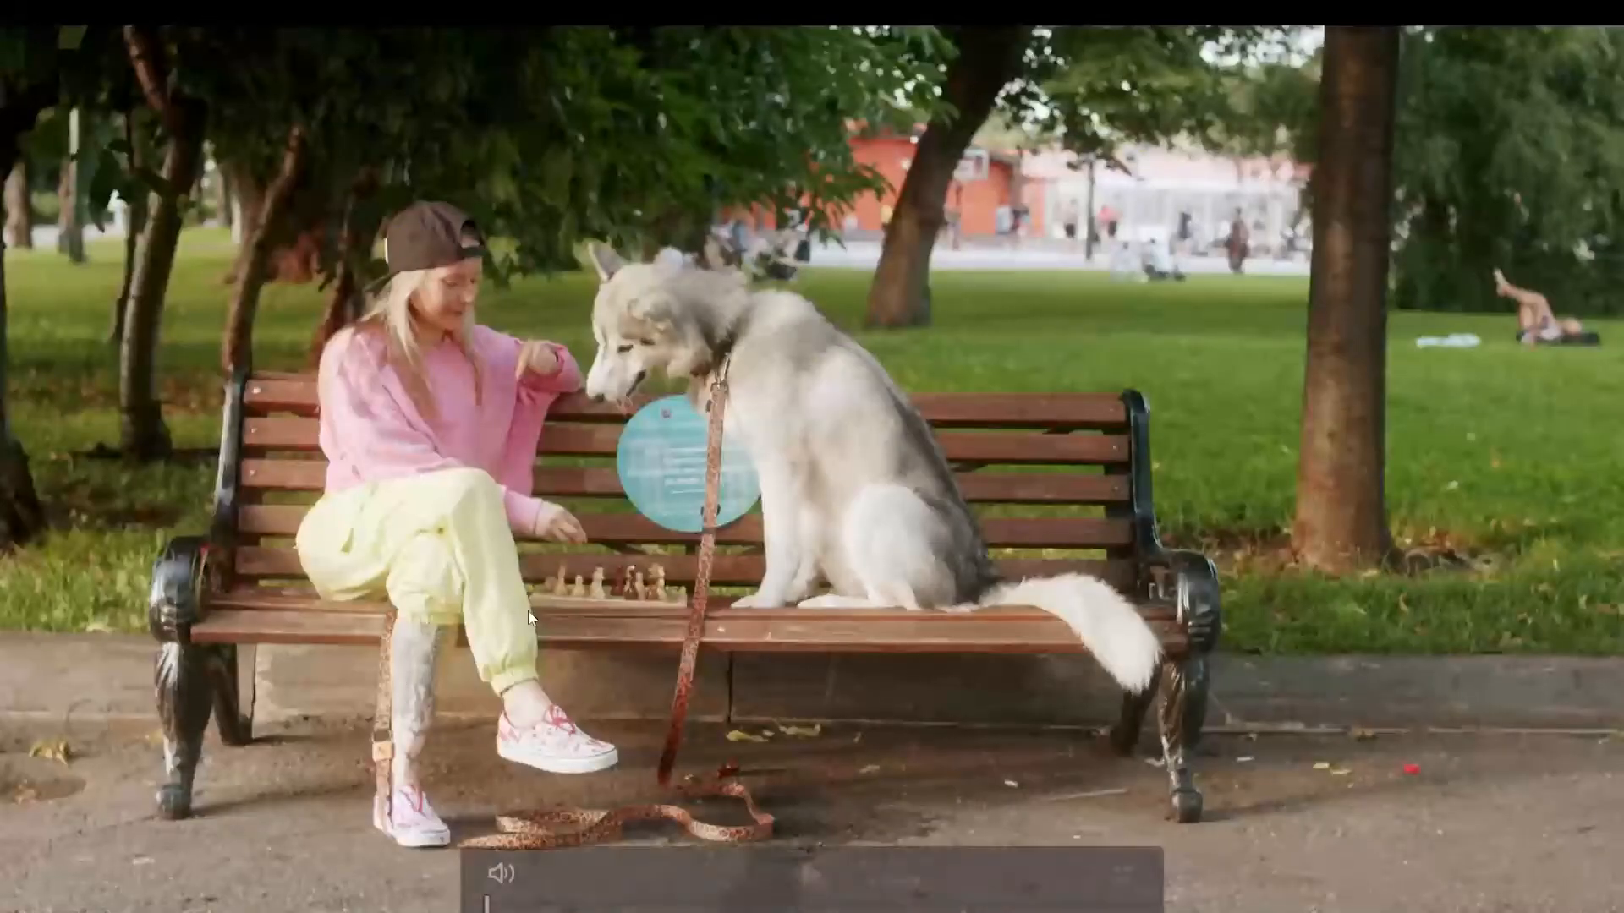
key("space")
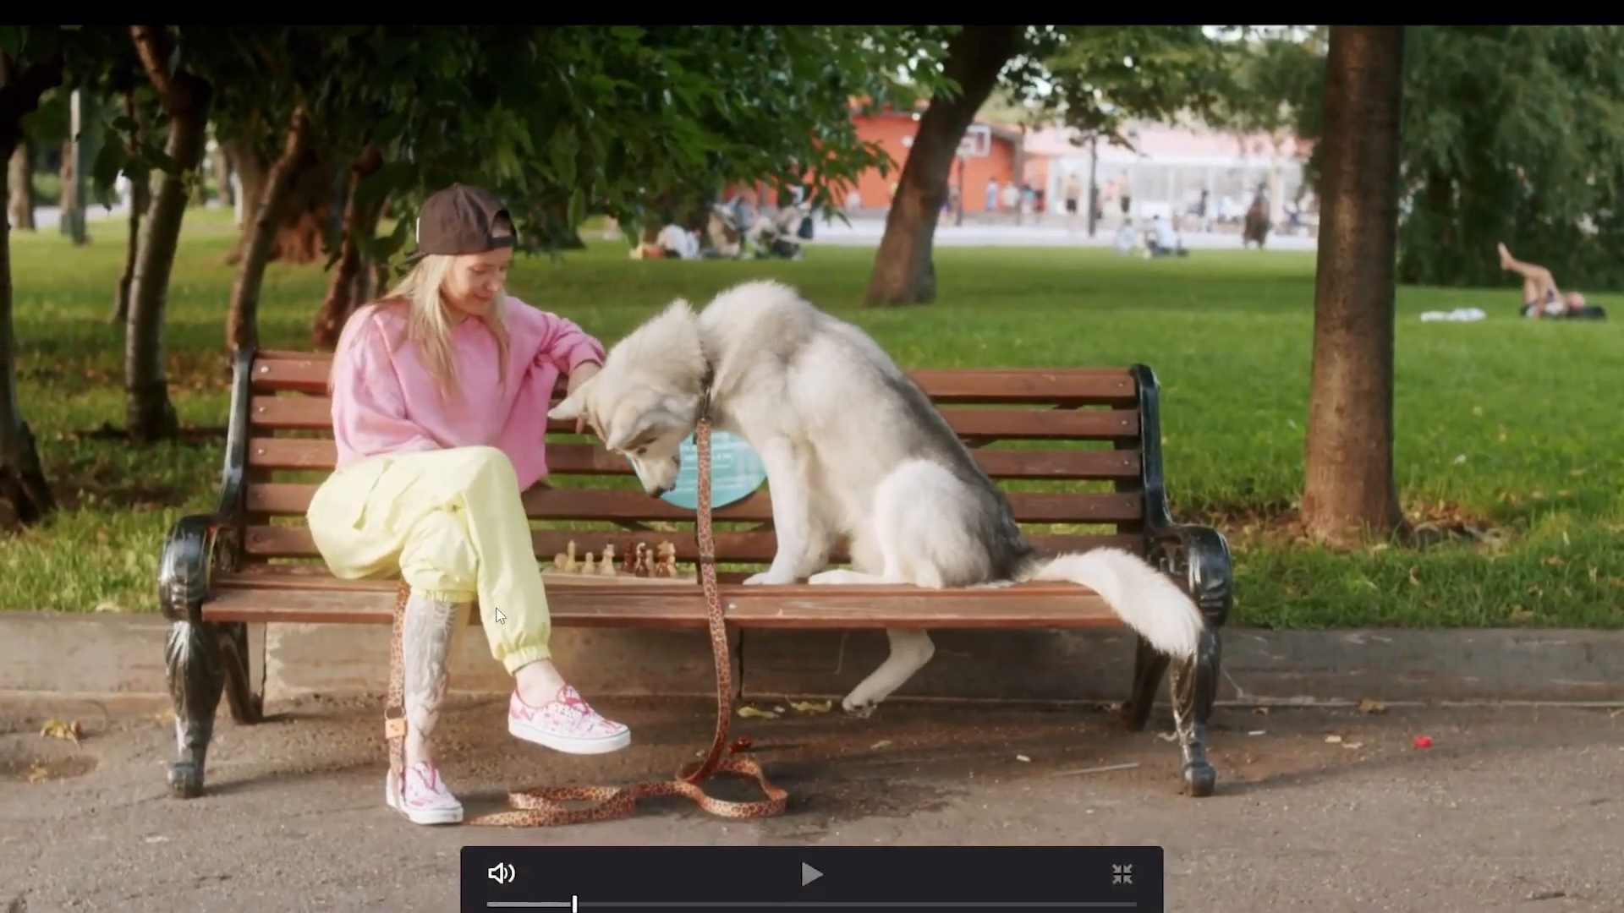
Highlight the area isolated by the circular window, play it in full screen, and return to the start of the bench clip.
key("shift+h")
key("space")
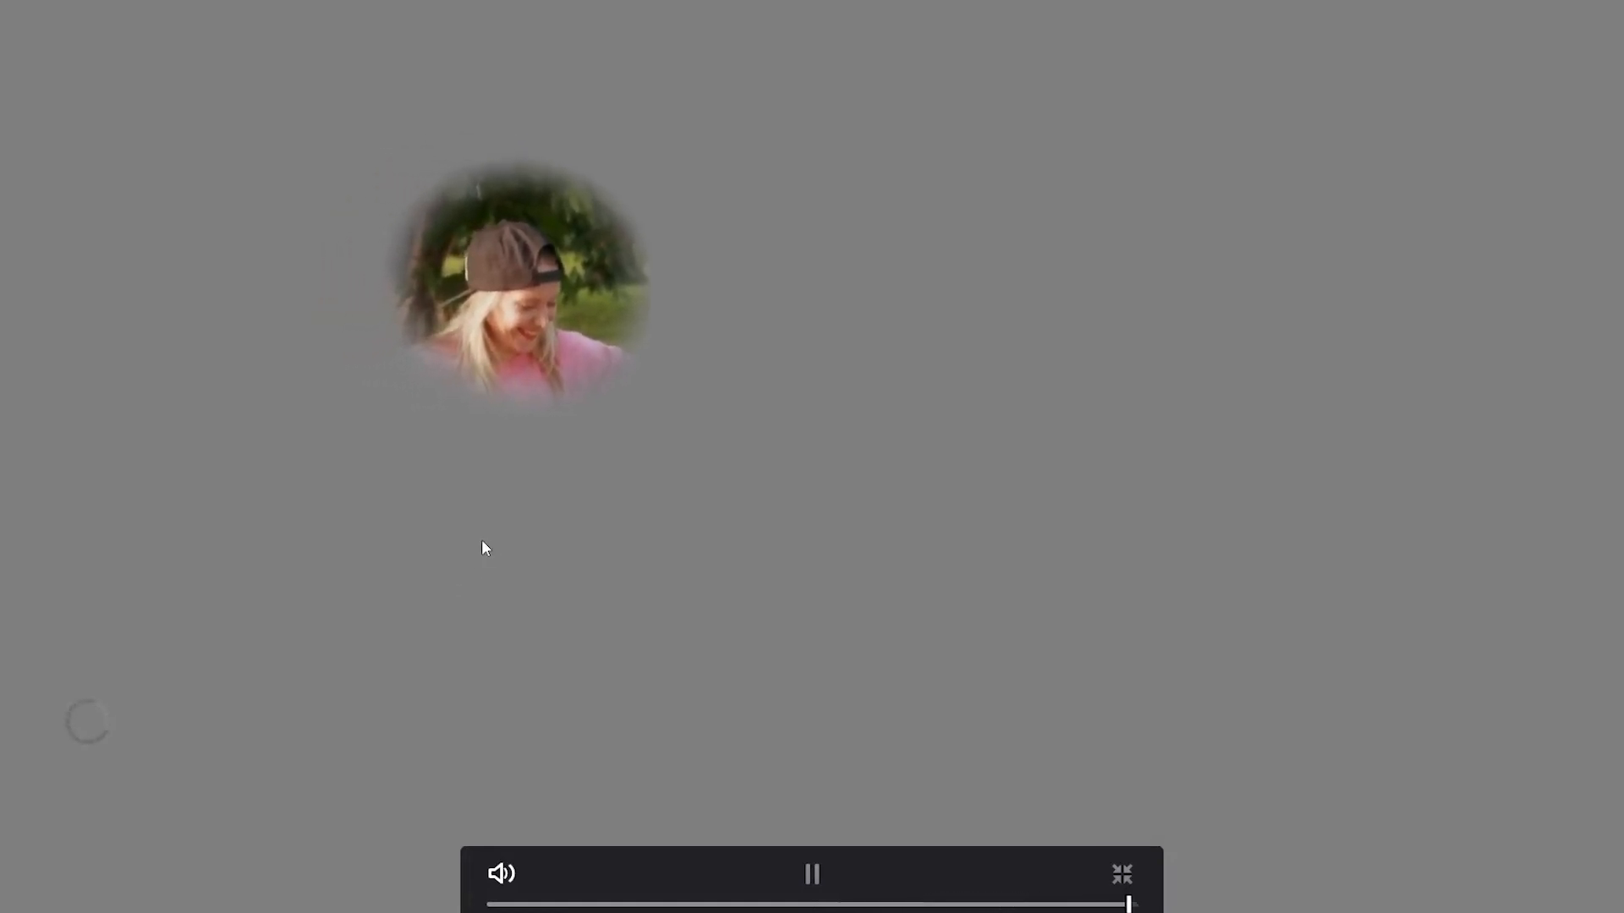
key("space")
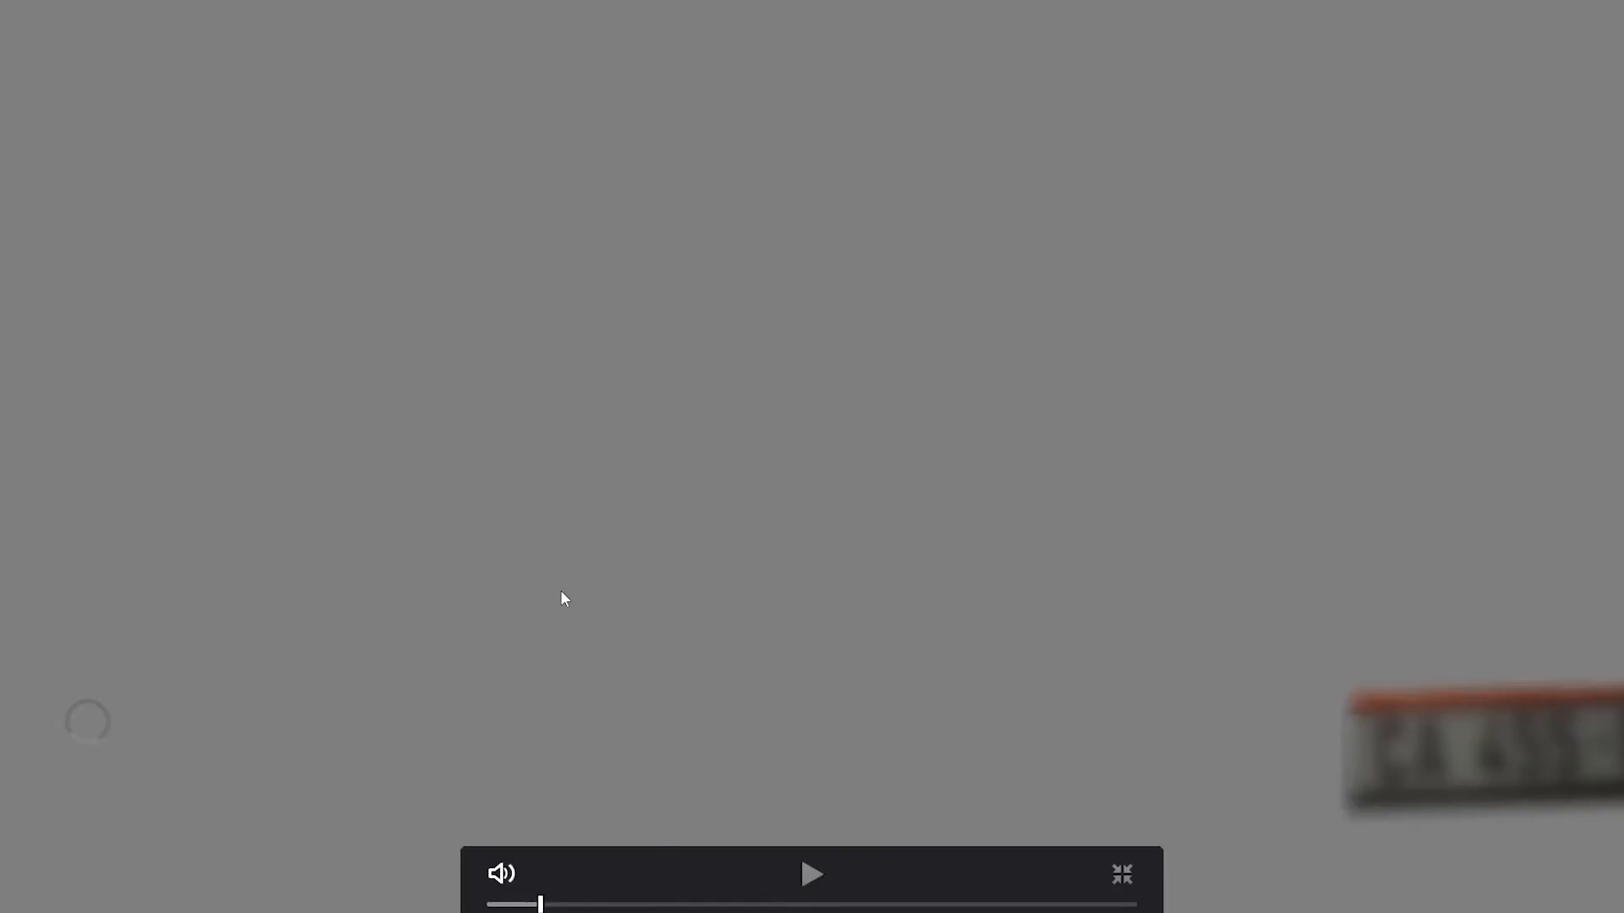
key("Escape")
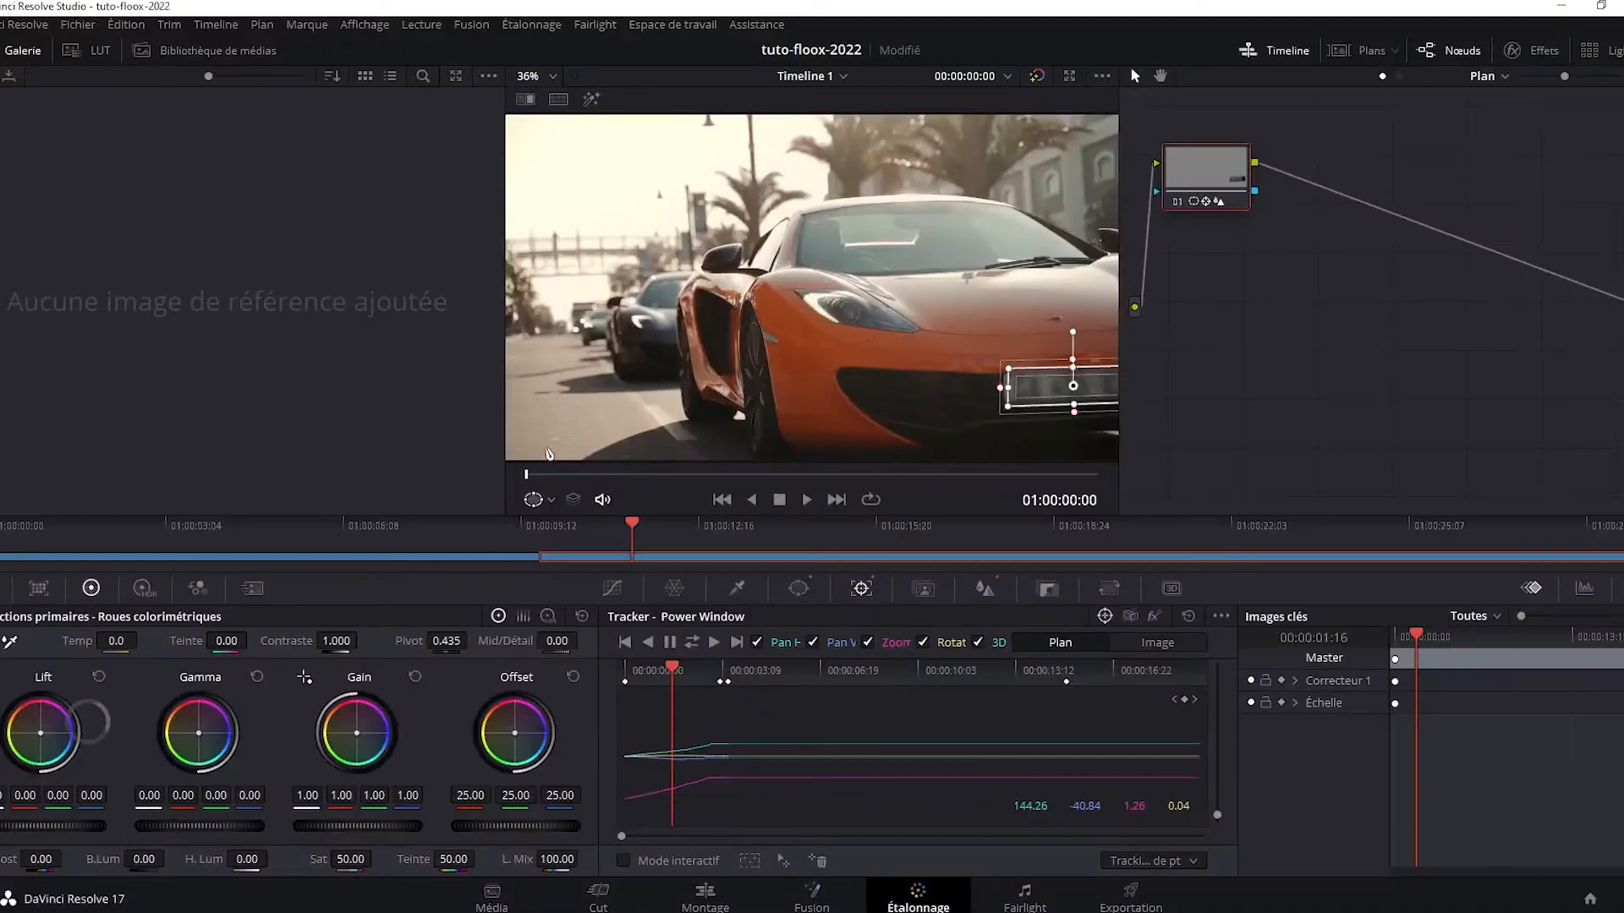
left_click(452, 558)
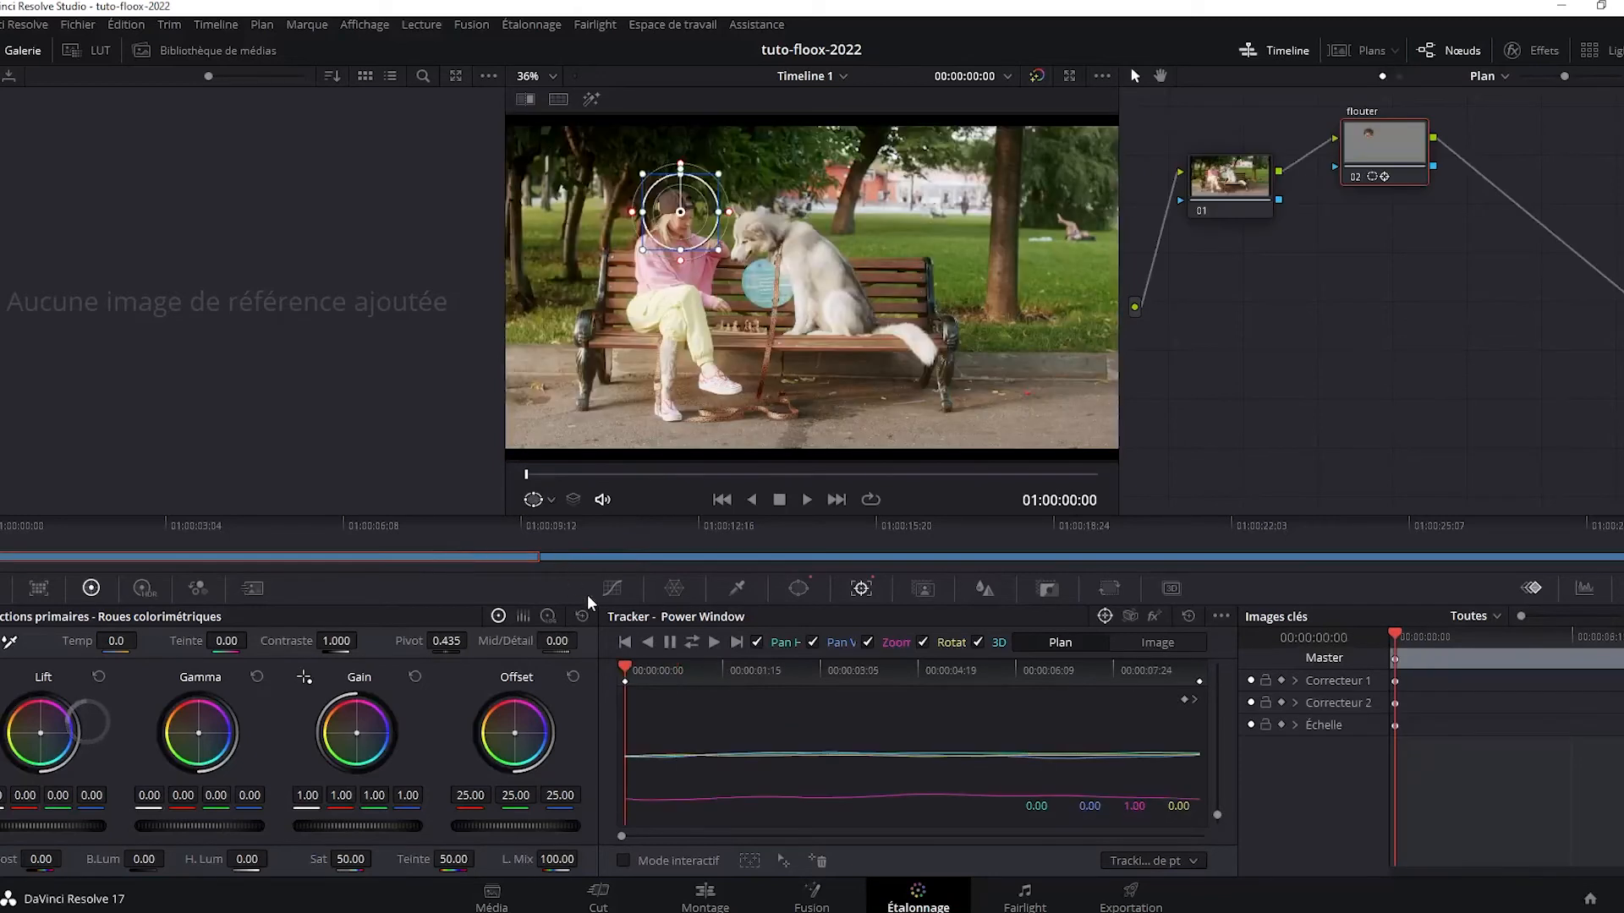
key("space")
left_click_drag(958, 678, 607, 676)
Search the effects library for "flou", apply Flou mosaïque to the flouter node, and move the node closer to node 01.
left_click(1517, 63)
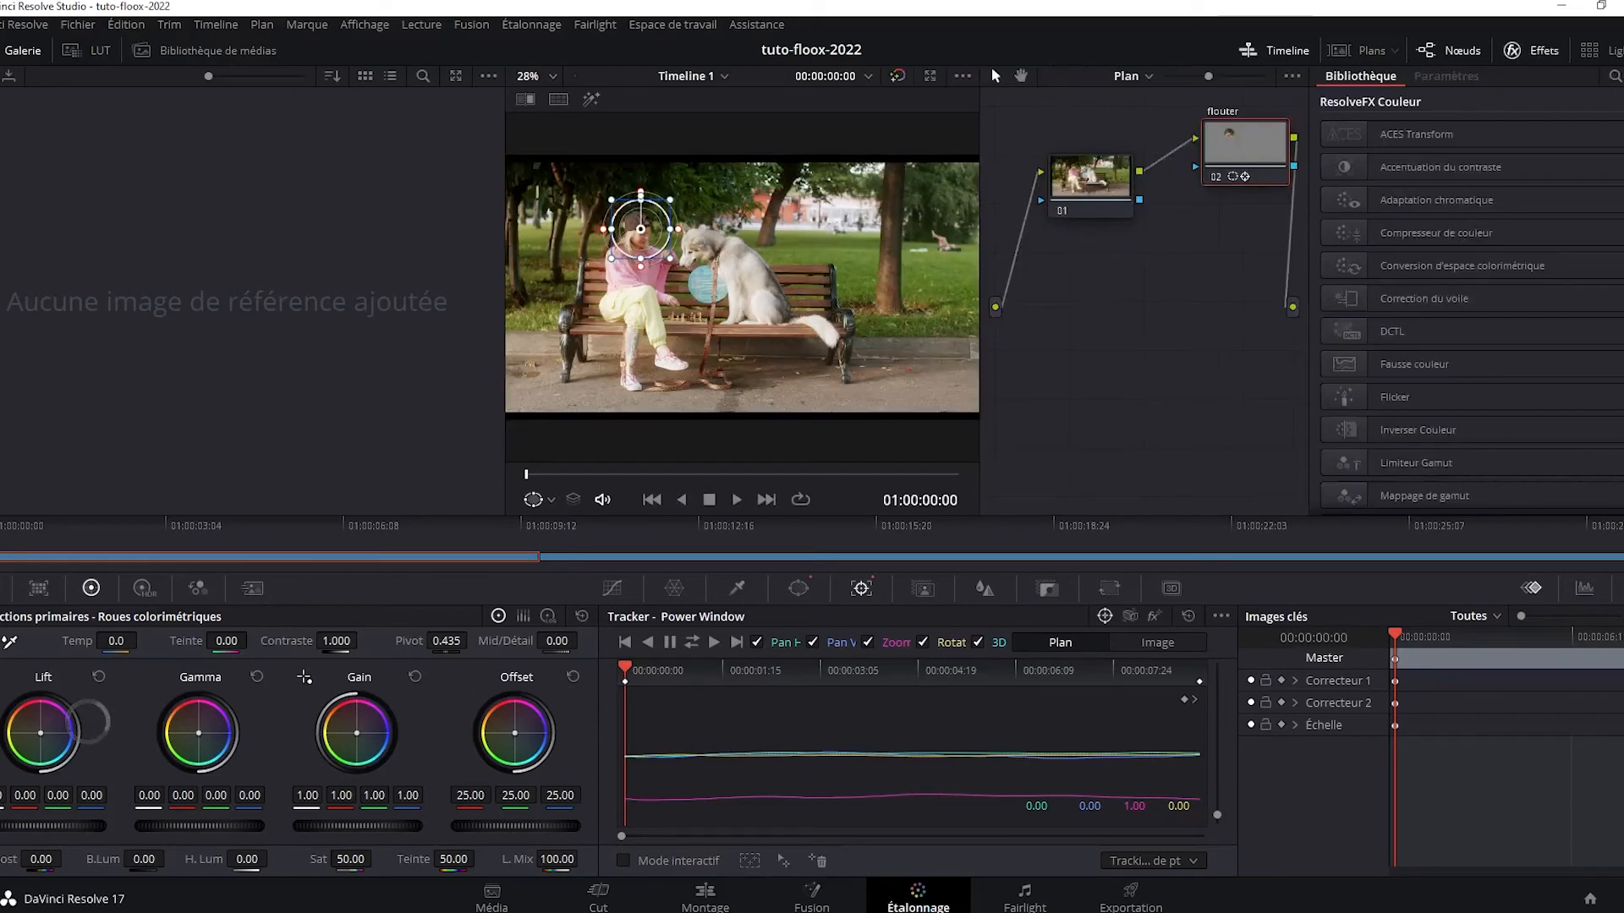
left_click(1614, 78)
type("flou")
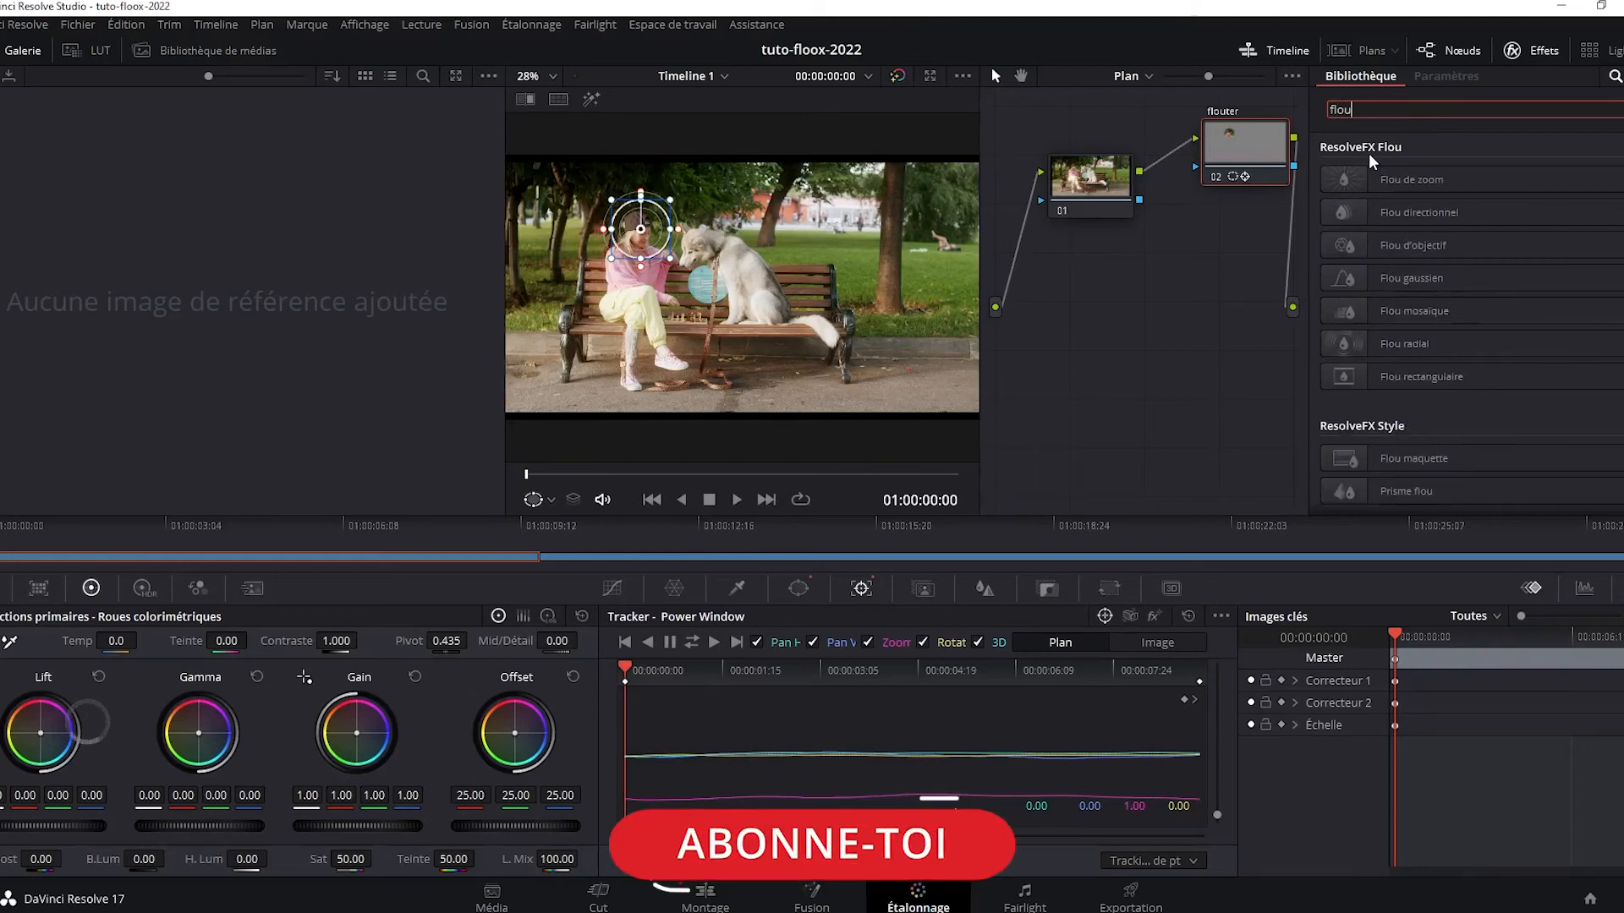
left_click_drag(1404, 311, 1236, 146)
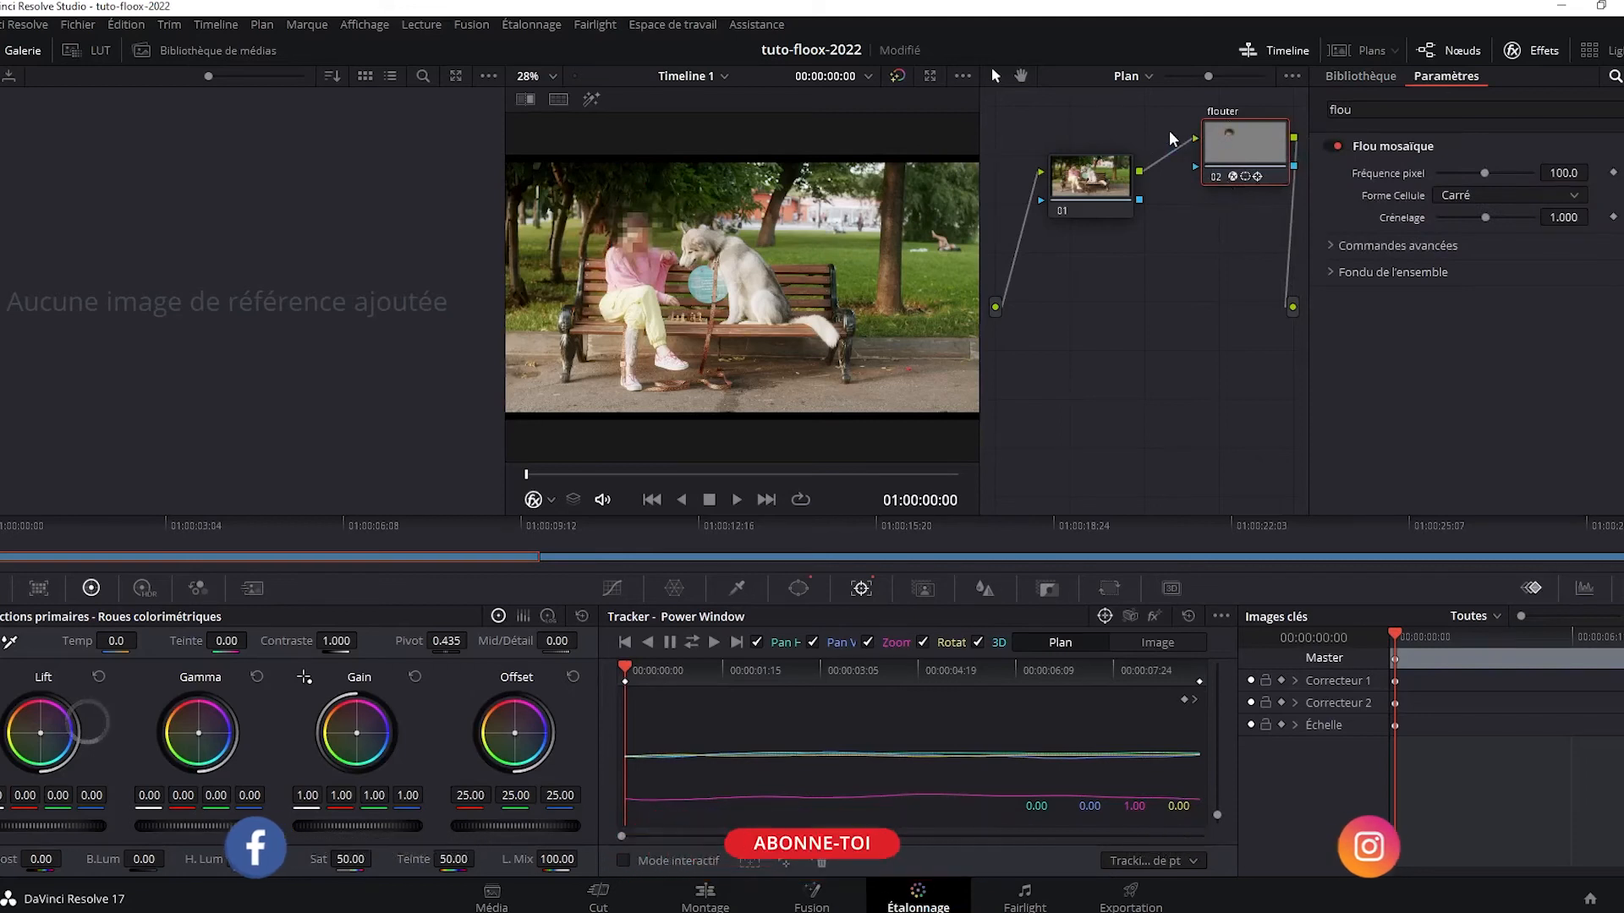
left_click_drag(1230, 154, 1196, 176)
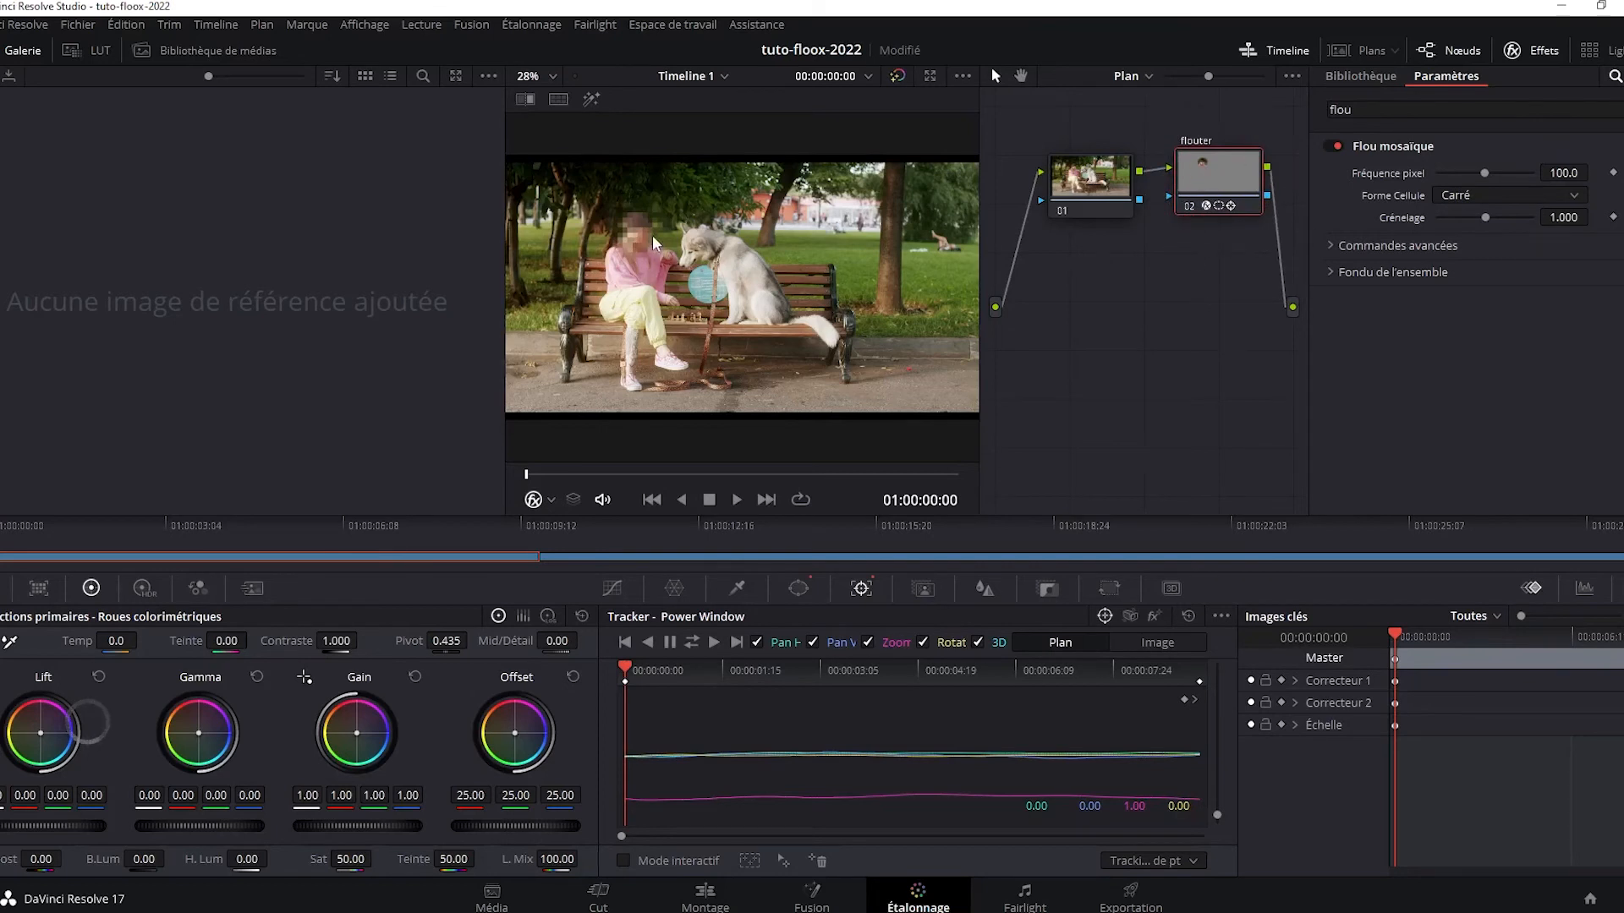
Play the bench clip to check that the mosaic follows the woman's face, and return to its start.
key("space")
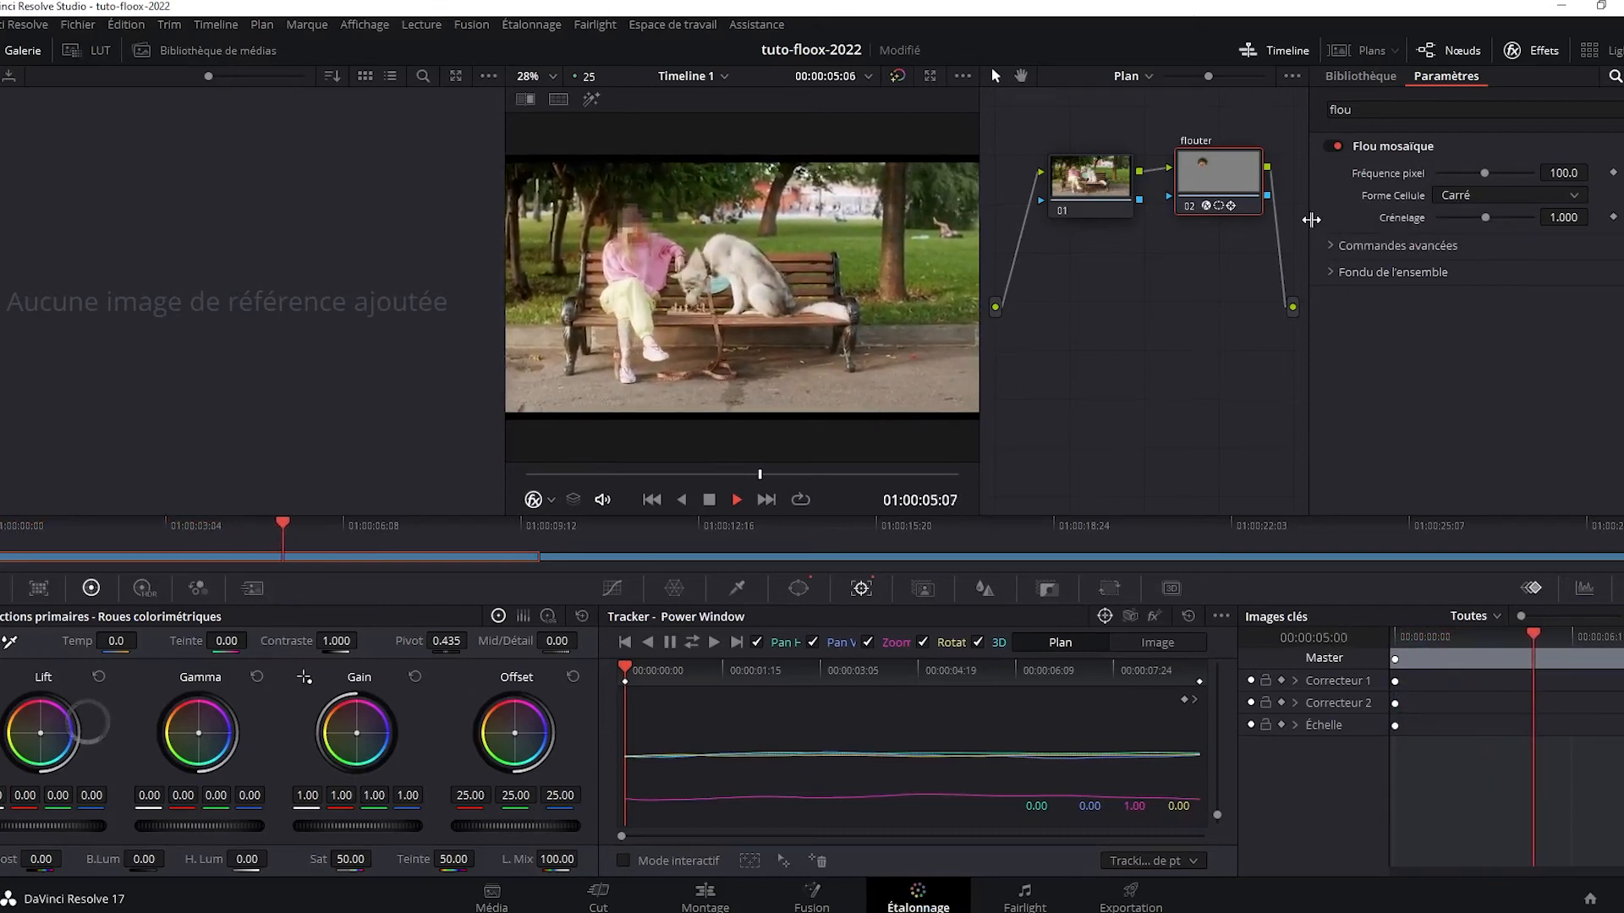
key("space")
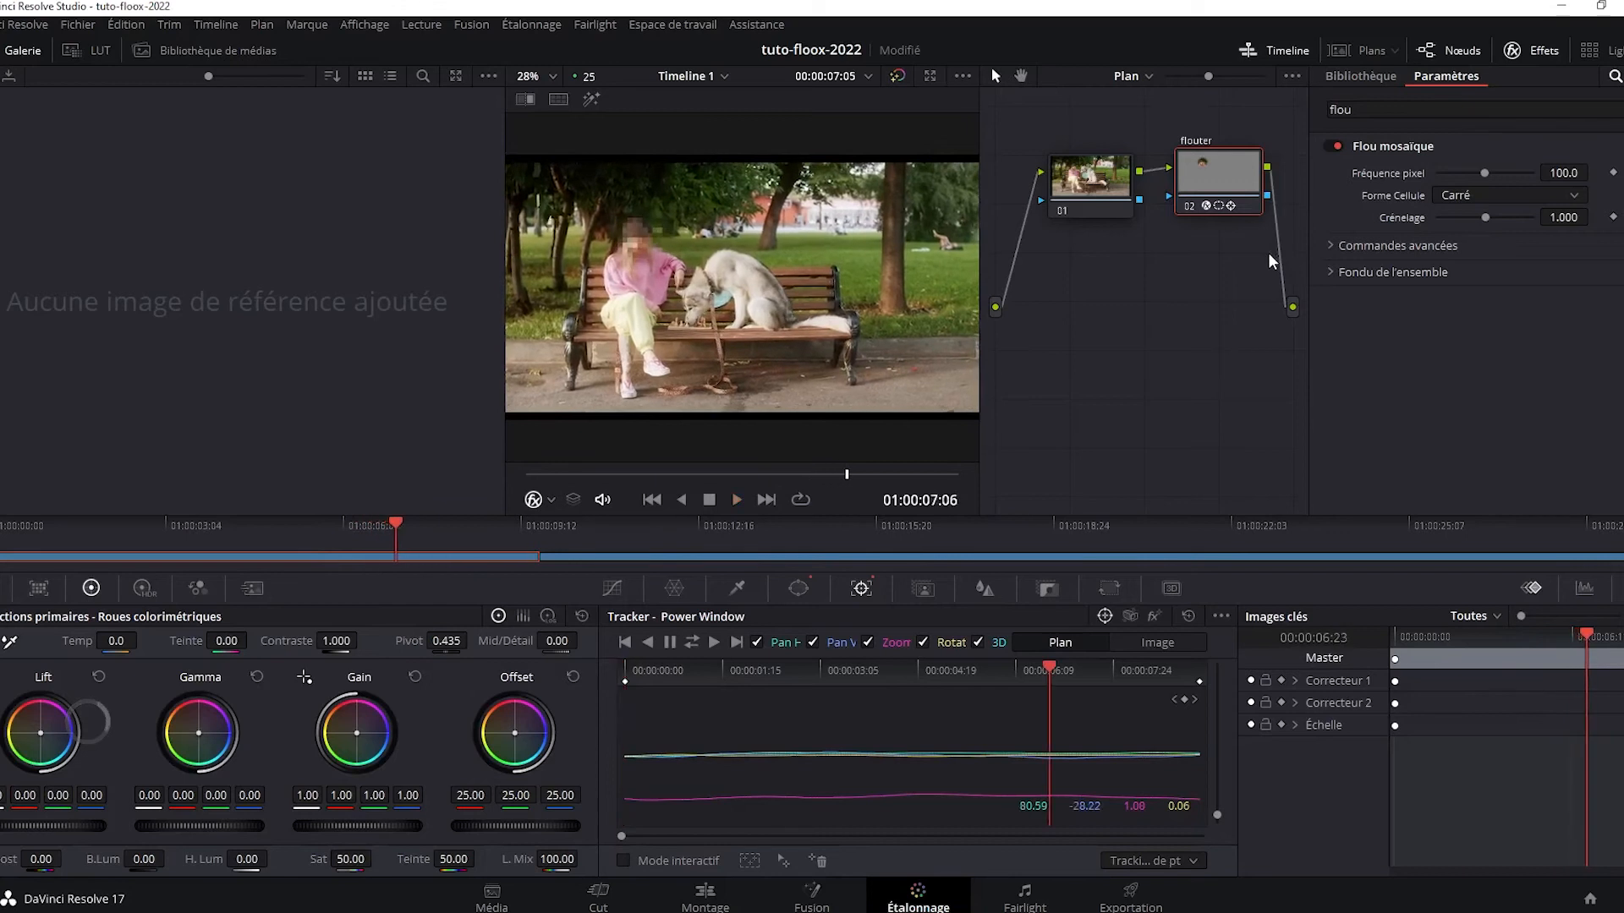
left_click(636, 670)
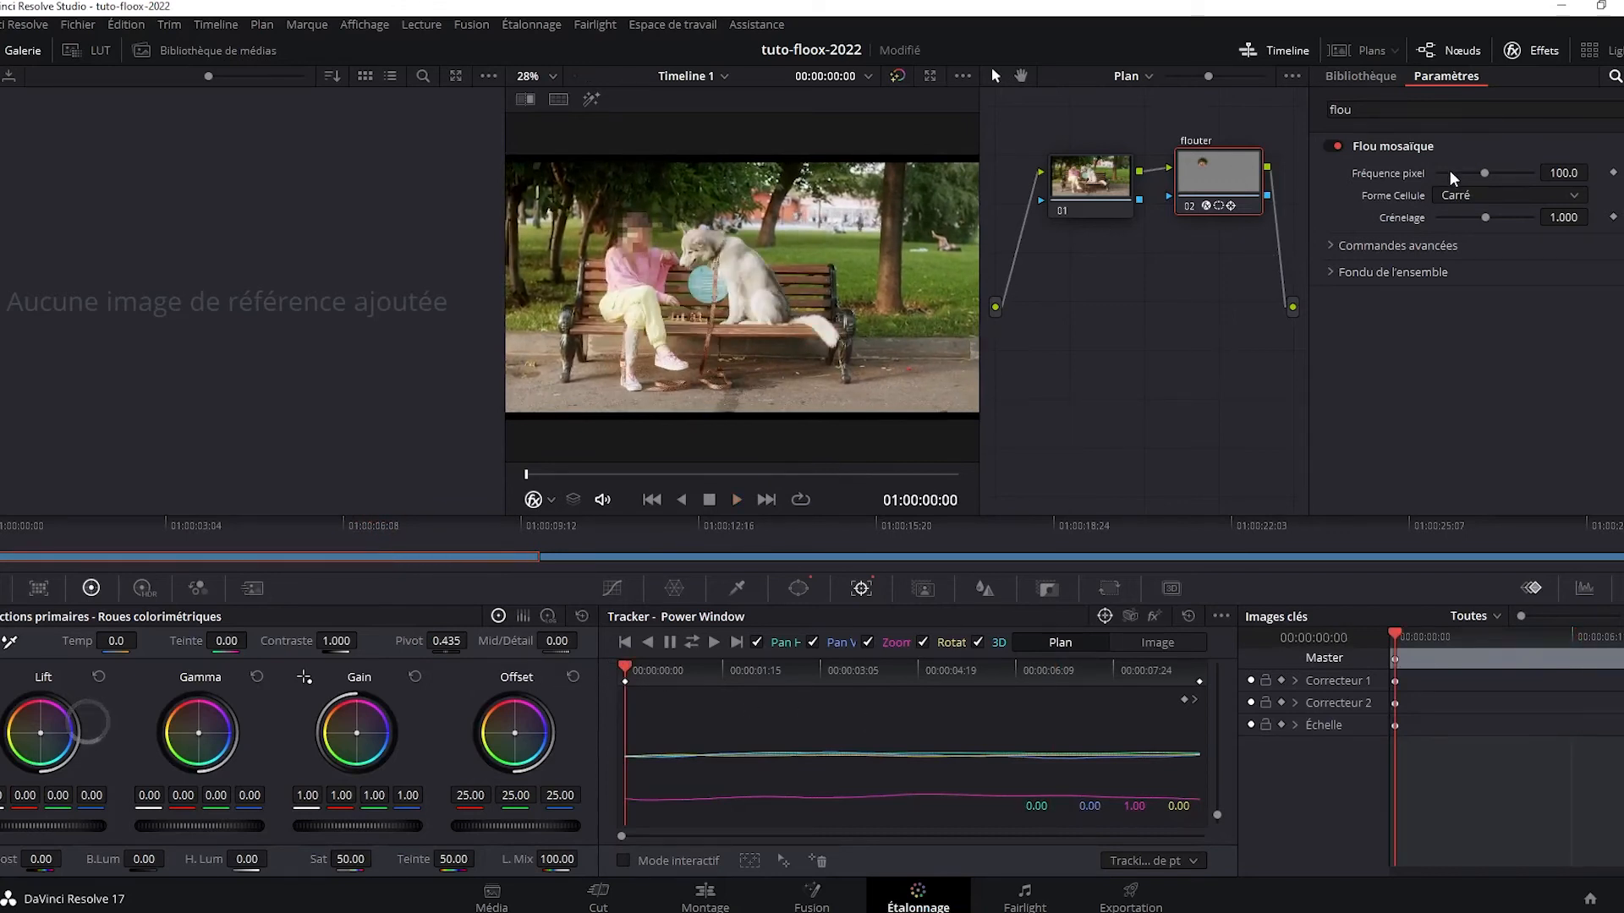
Review the mosaic's cell shape options, keep Carré, and raise the pixel frequency to 132.2.
left_click(1491, 198)
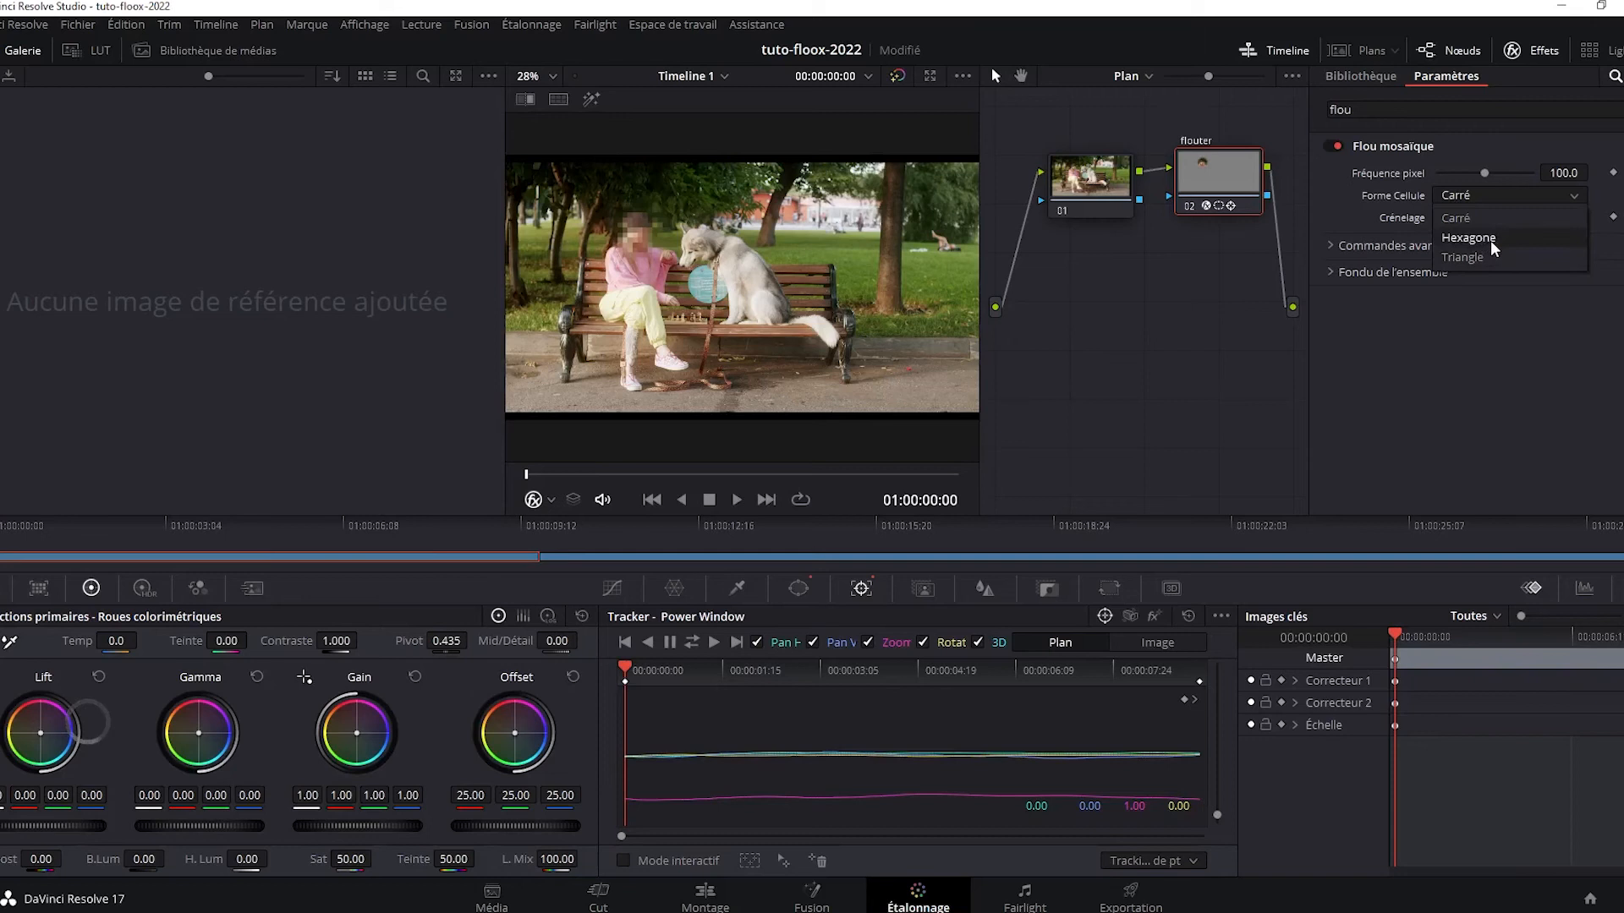
left_click(1503, 194)
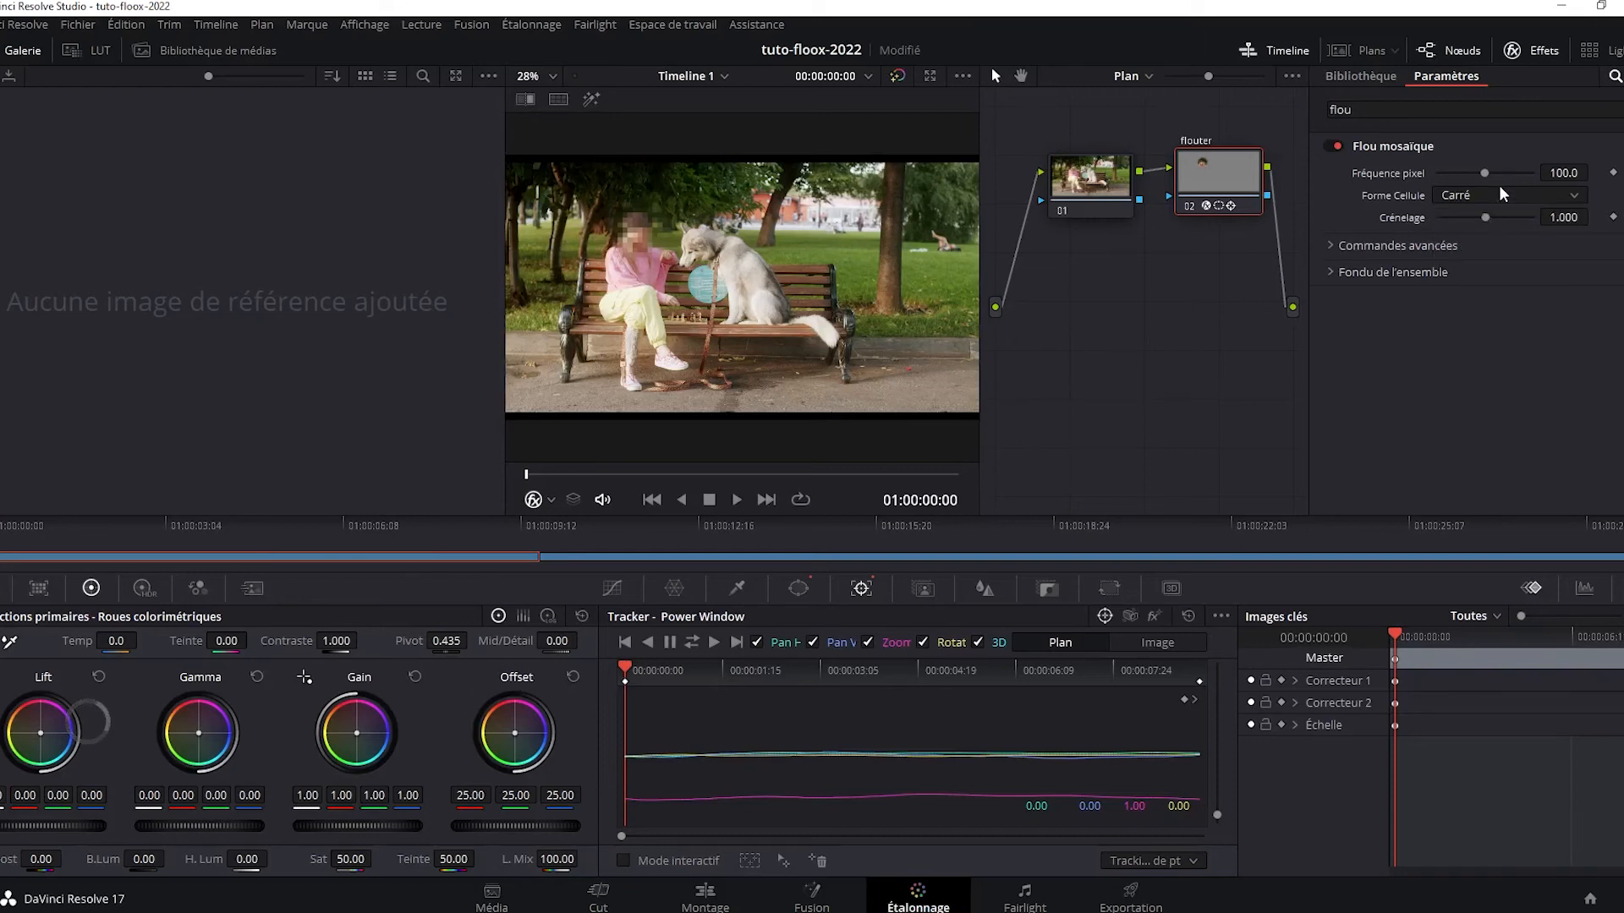
left_click_drag(1487, 175, 1540, 243)
Compare the mosaic in full screen with Crénelage at 2.000 and 0.000, and reset Crénelage to 1.000.
key("ctrl+f")
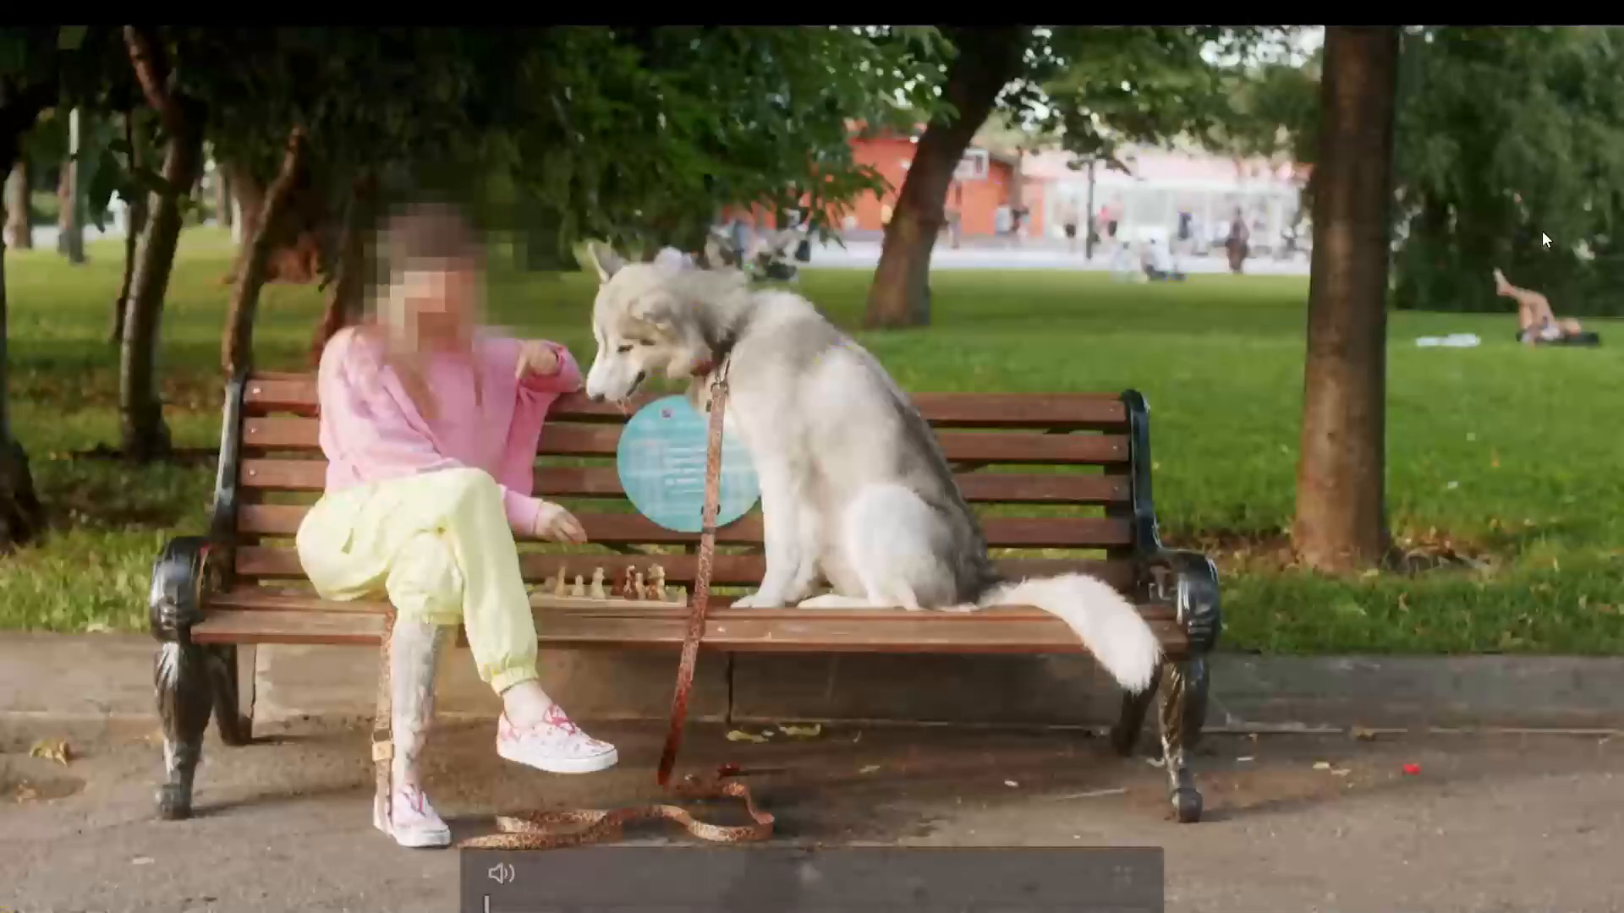
key("Escape")
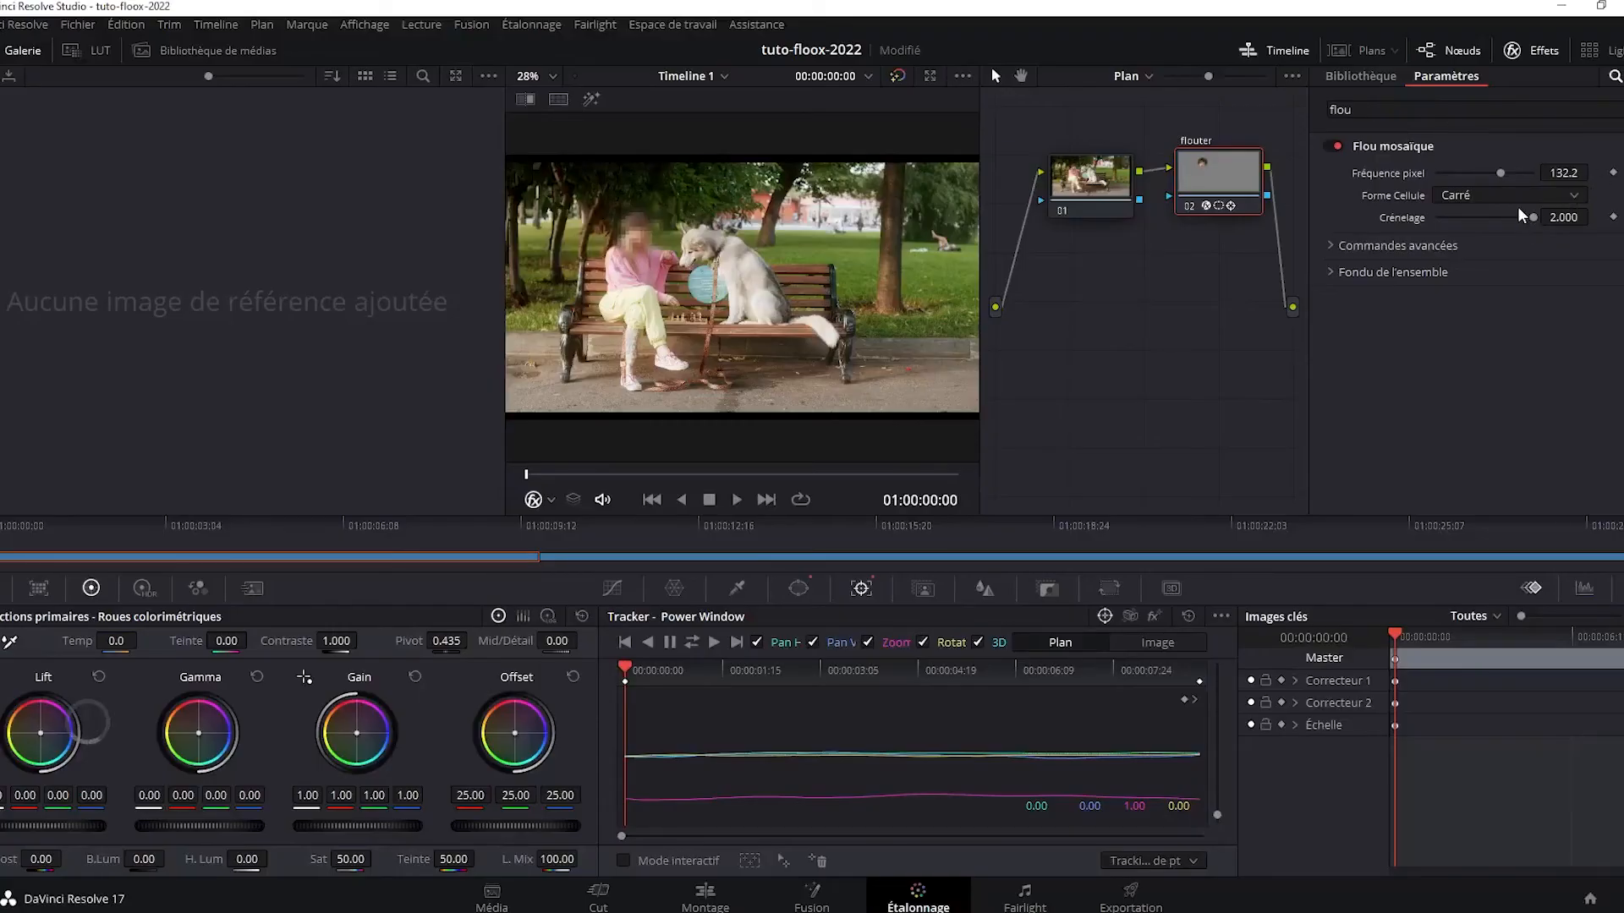
key("ctrl+f")
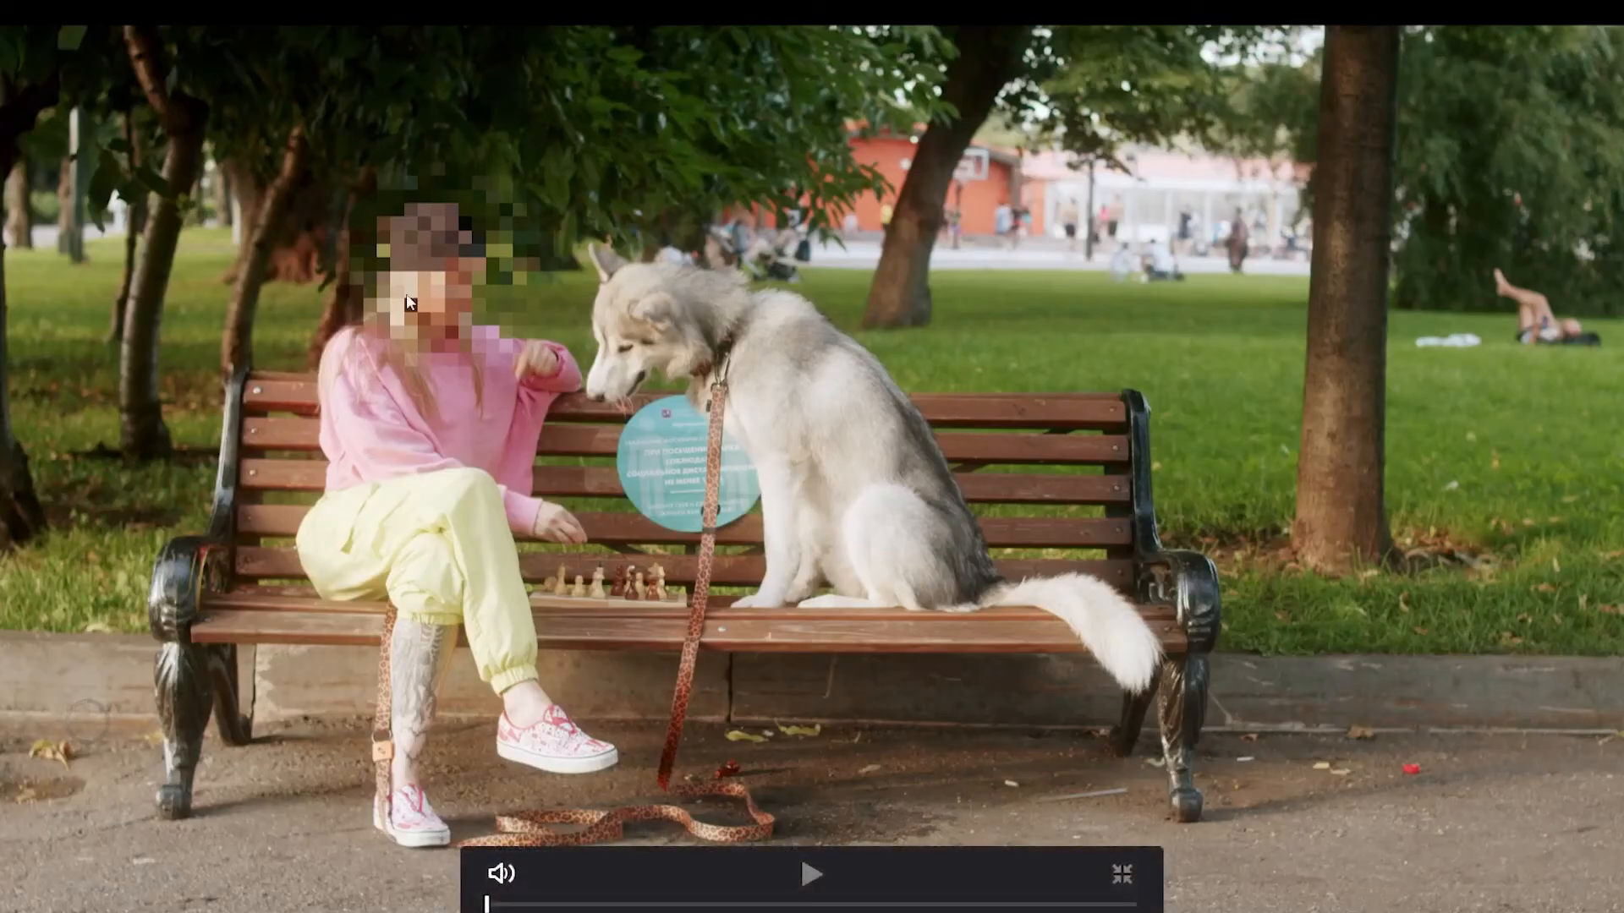
key("Escape")
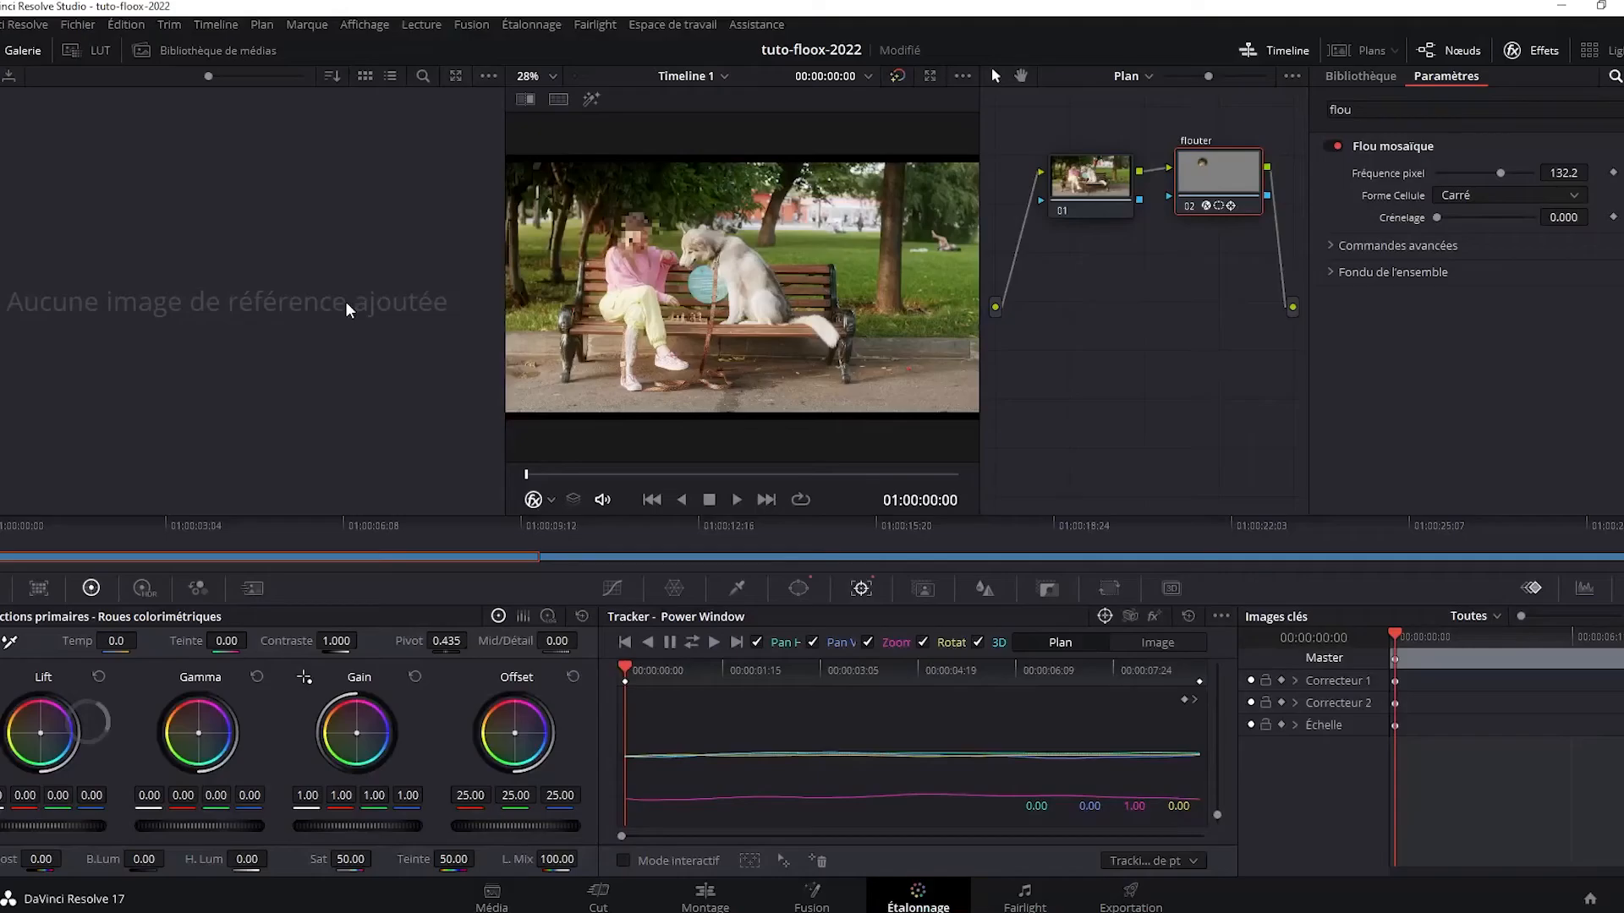
double_click(1411, 223)
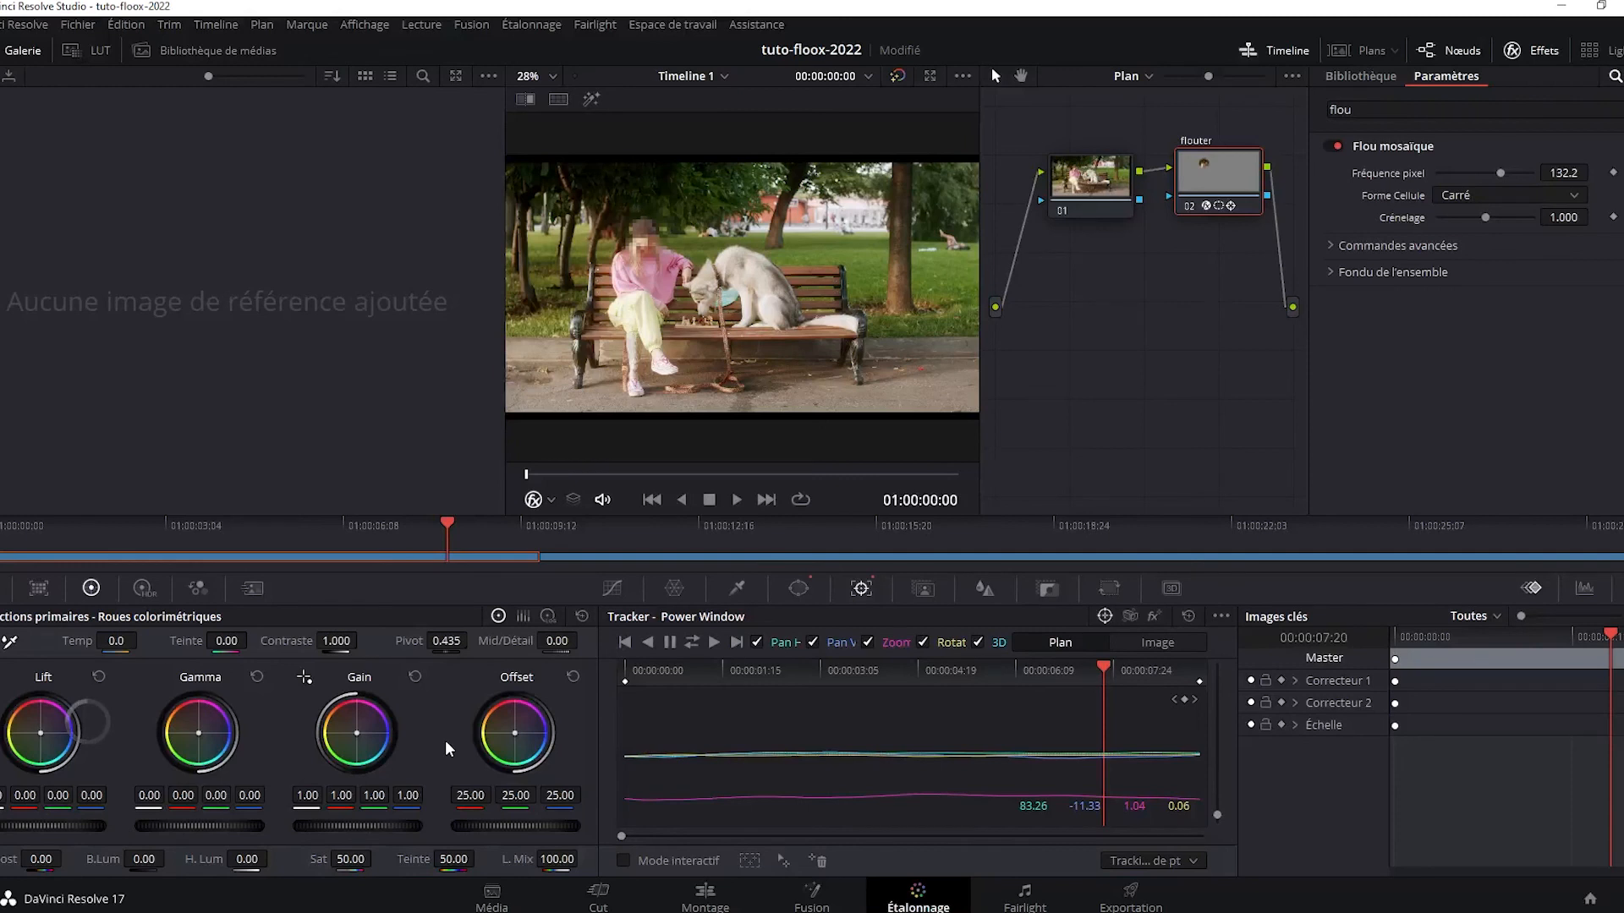
Return to the start of the bench clip and save the project.
left_click_drag(1103, 664, 494, 686)
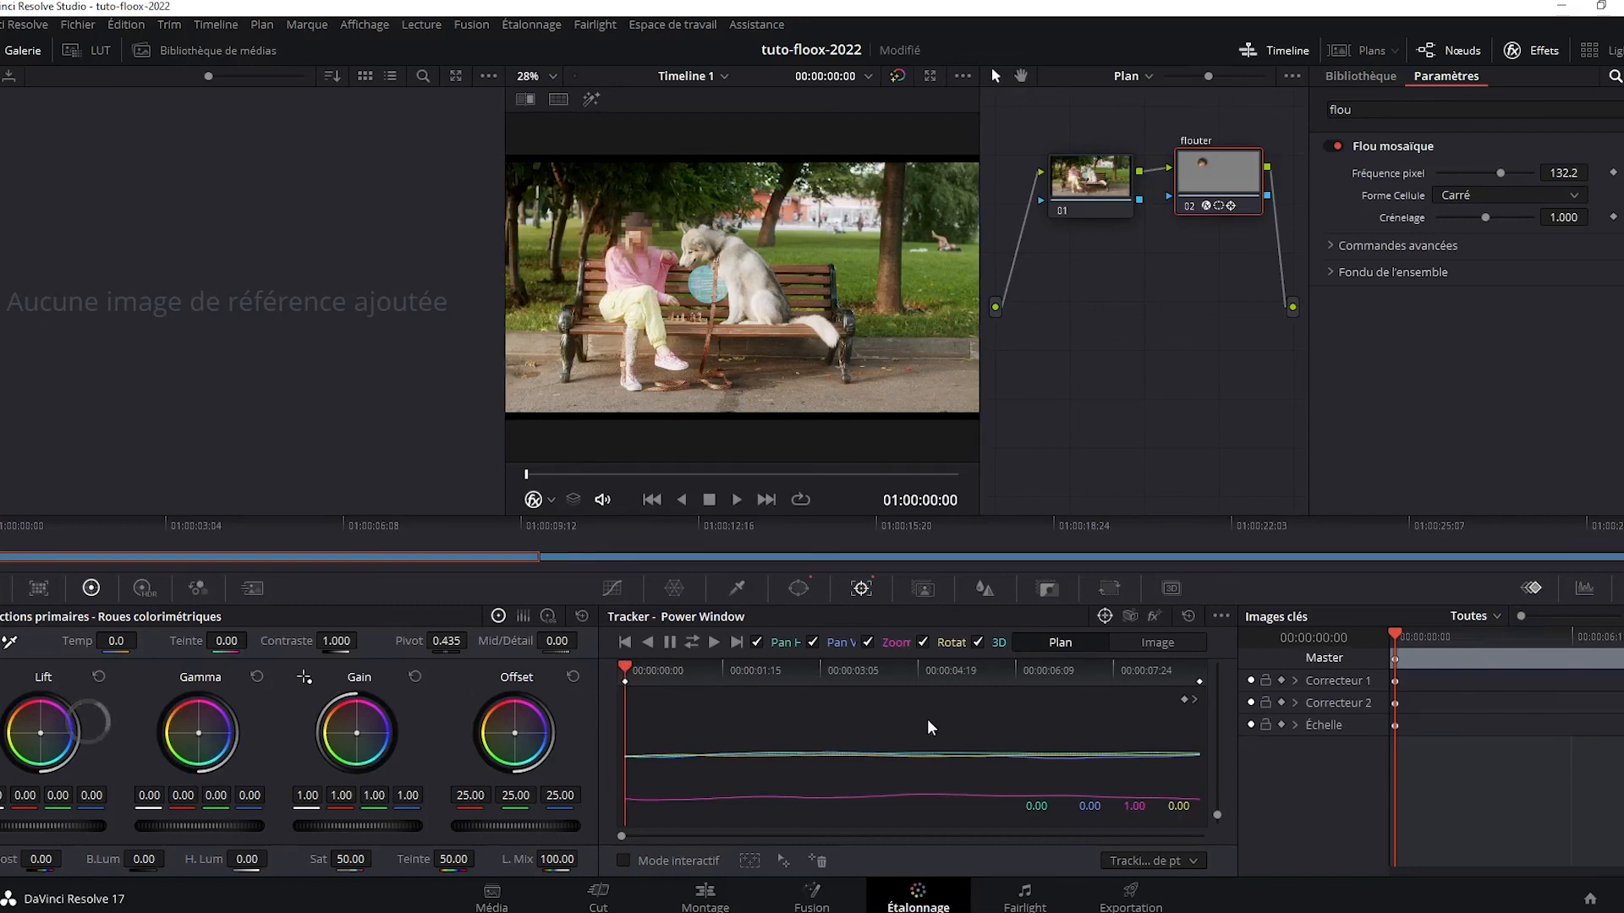
key("ctrl+s")
Select the orange car clip, reset its node to remove the plate blur, reposition the node, and view the clip in full screen.
left_click(592, 559)
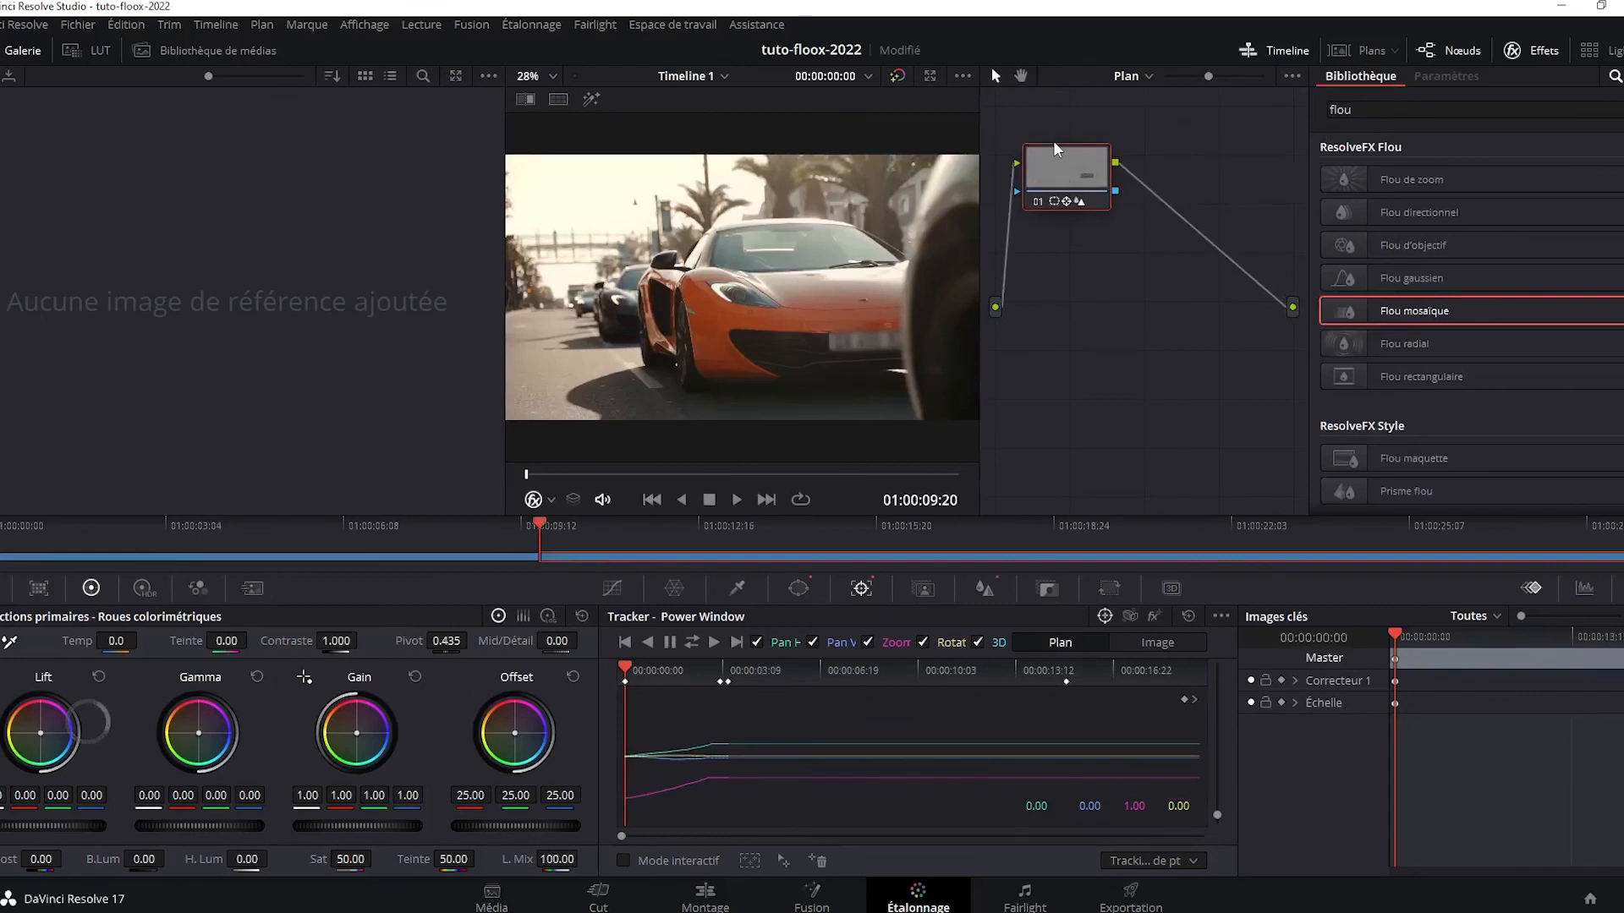
right_click(1045, 163)
left_click(1110, 176)
left_click_drag(1076, 192, 1104, 243)
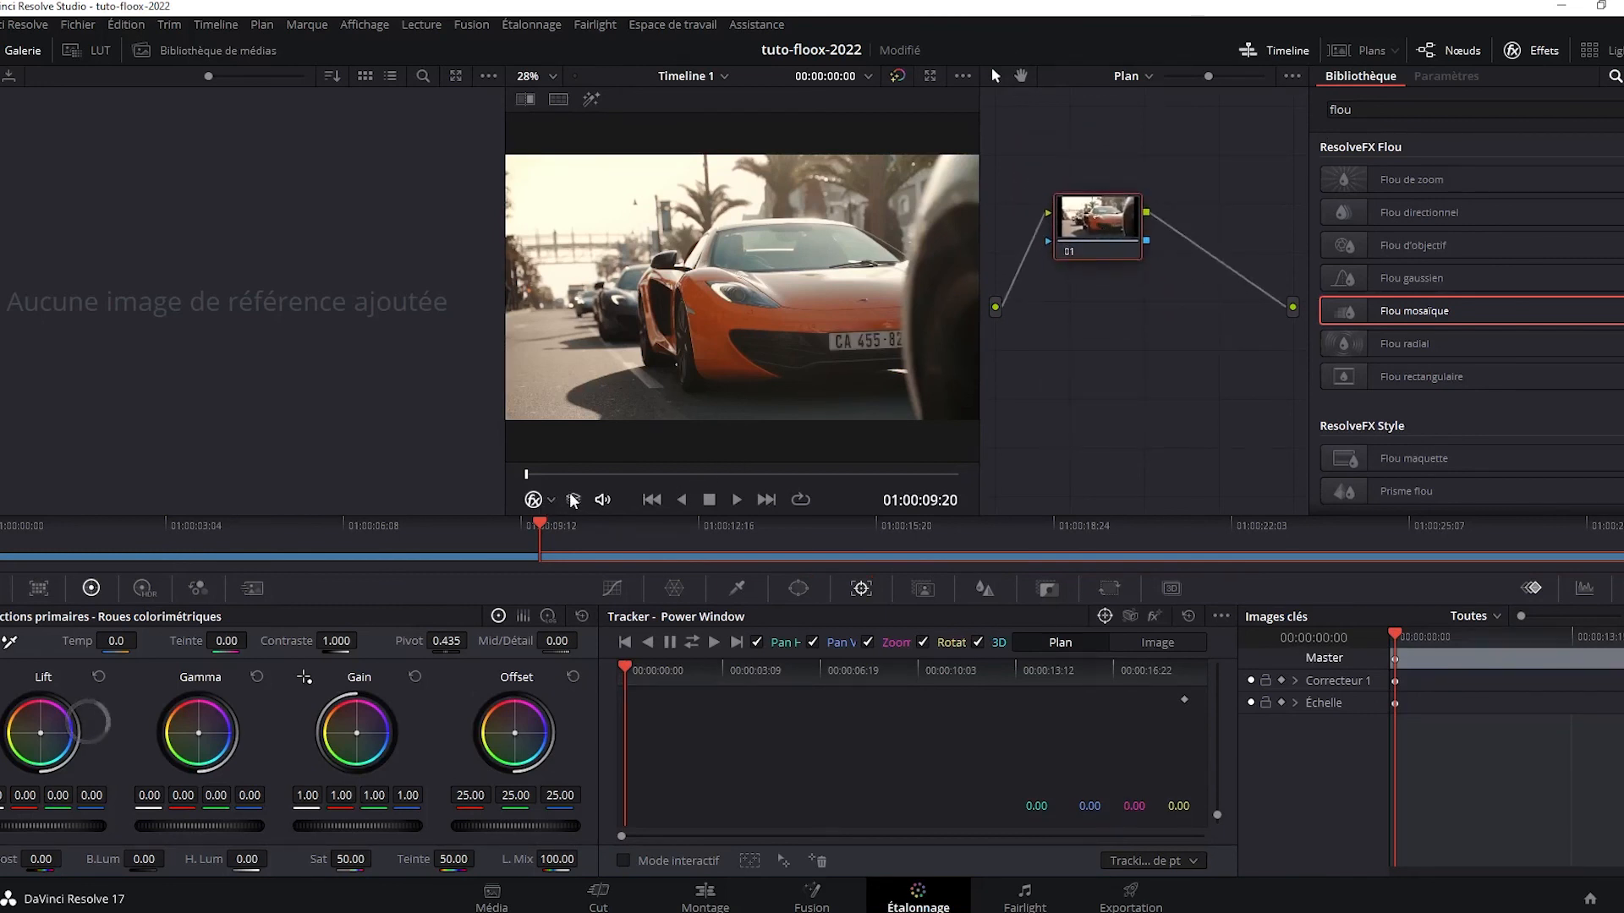
key("ctrl+f")
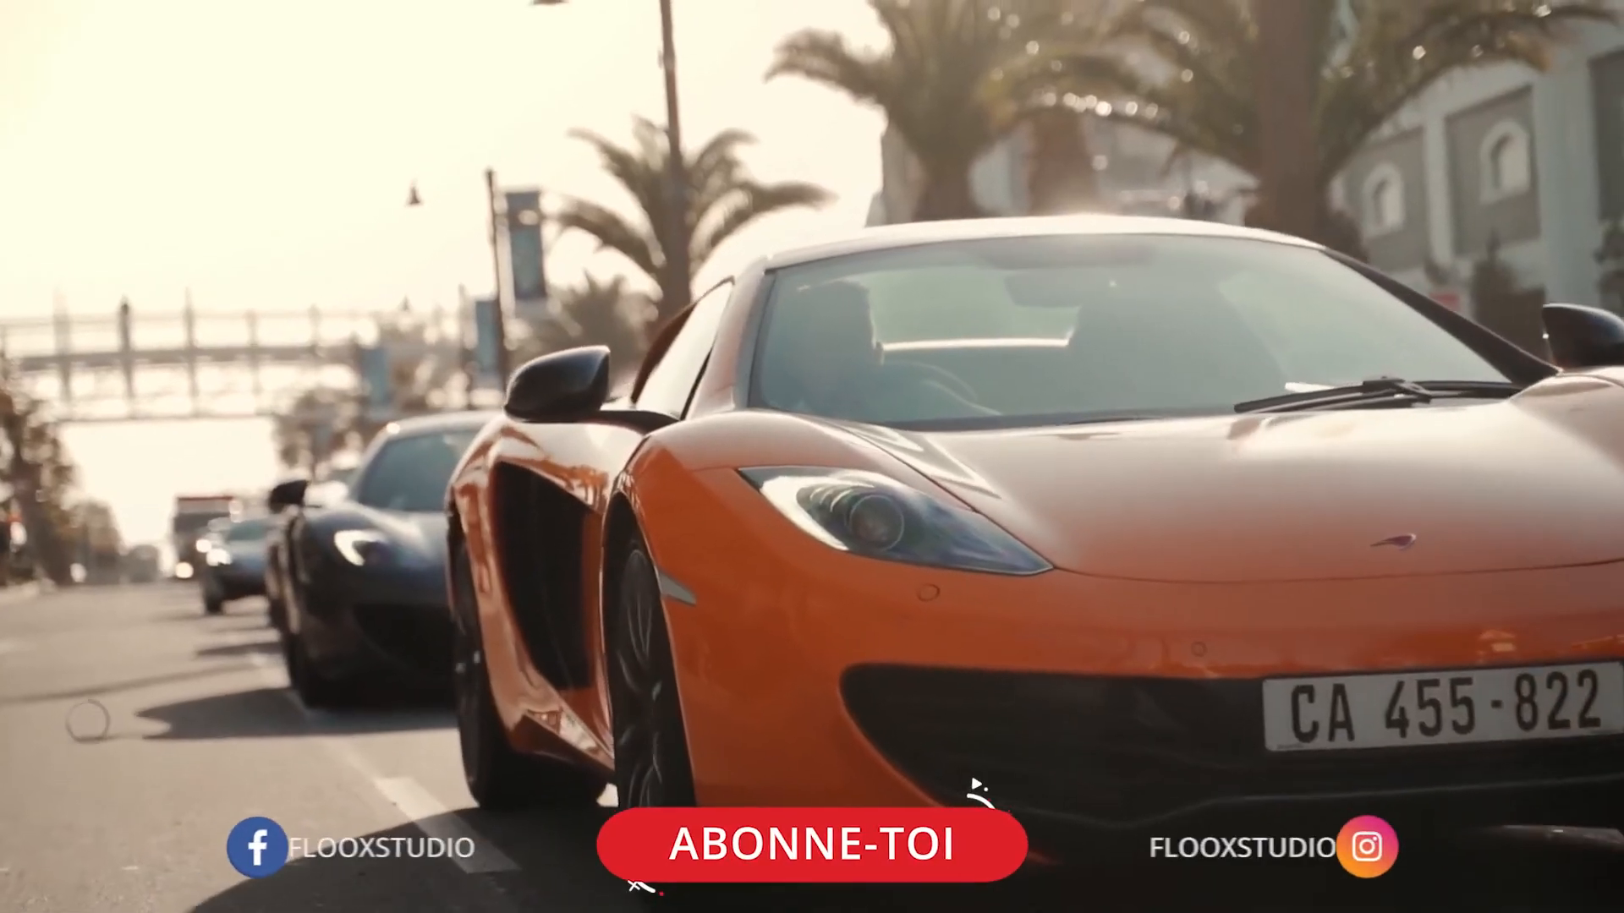